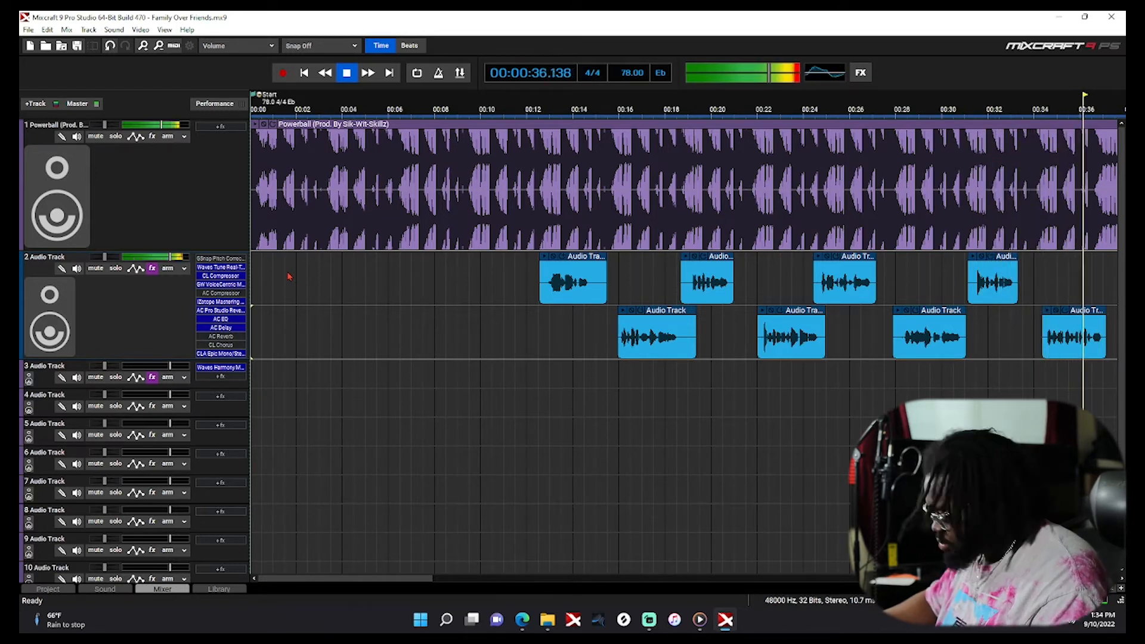
Step: Stop playback, deactivate Waves Tune Real-Time on track 2 and activate GSnap Pitch Correction in its place
key(space)
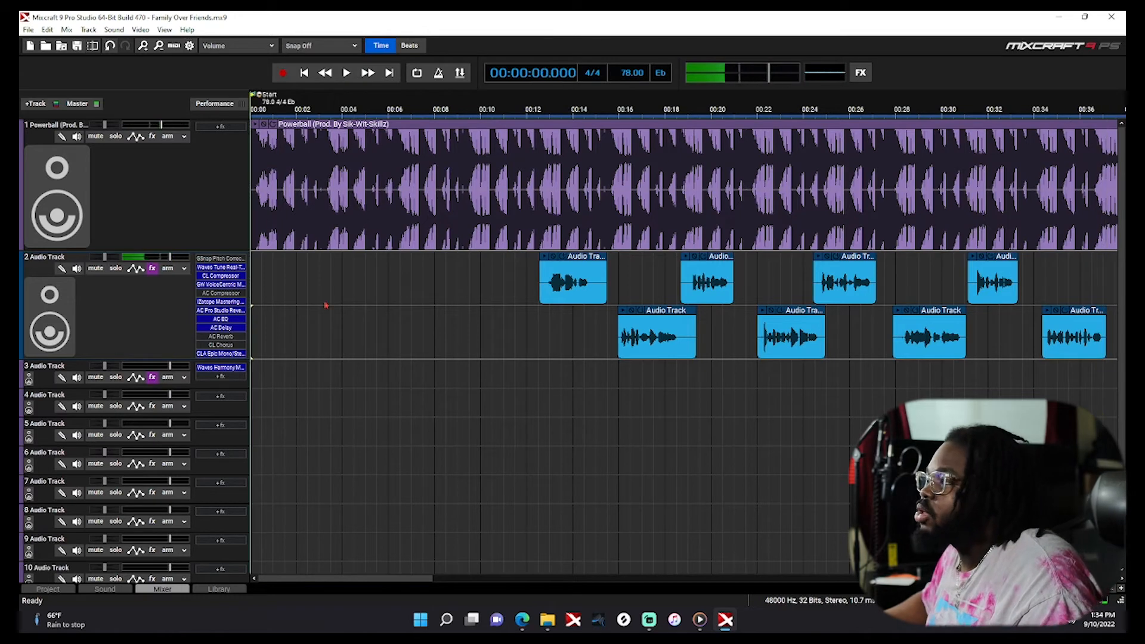
right_click(218, 269)
click(227, 280)
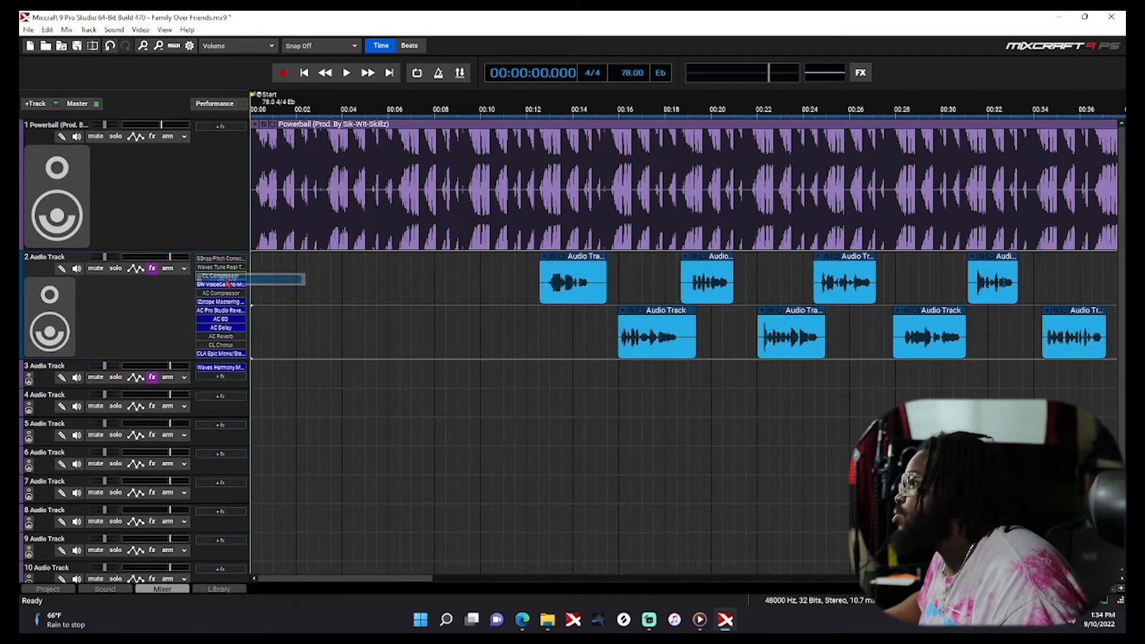
right_click(229, 264)
click(241, 273)
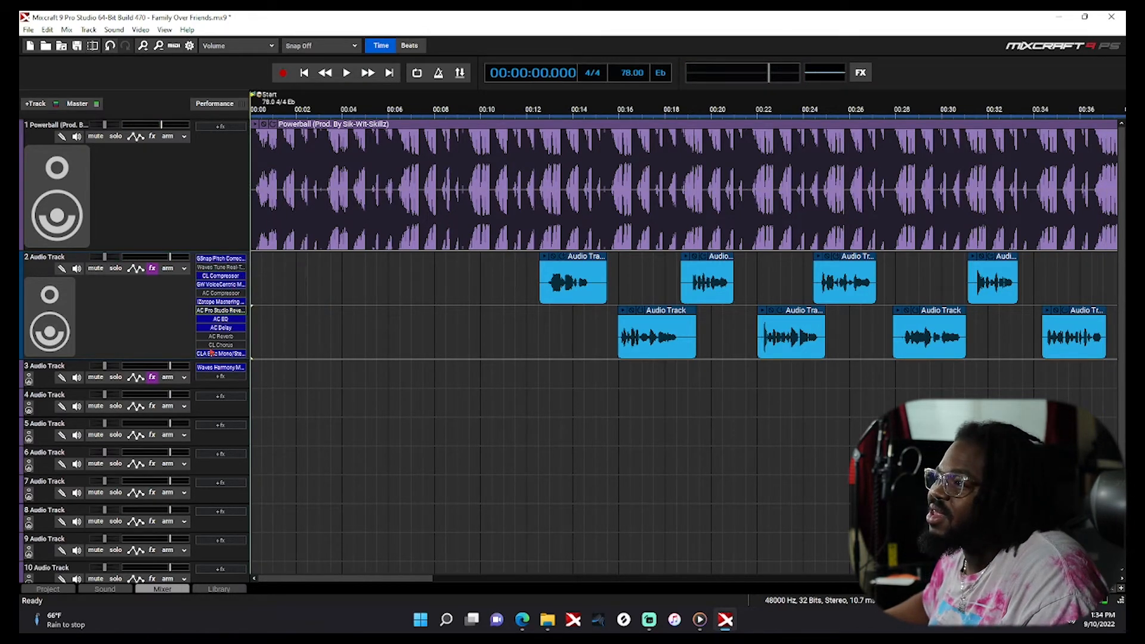
Step: Audition the vocals with GSnap active from the start of the song and again from about 31.5 seconds
key(space)
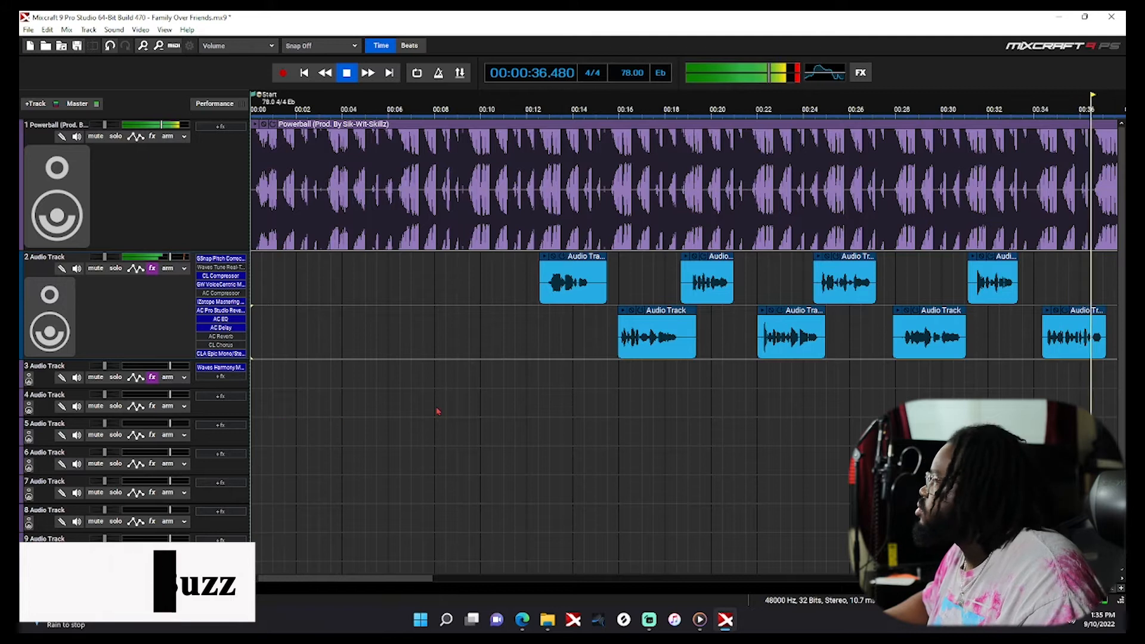
key(space)
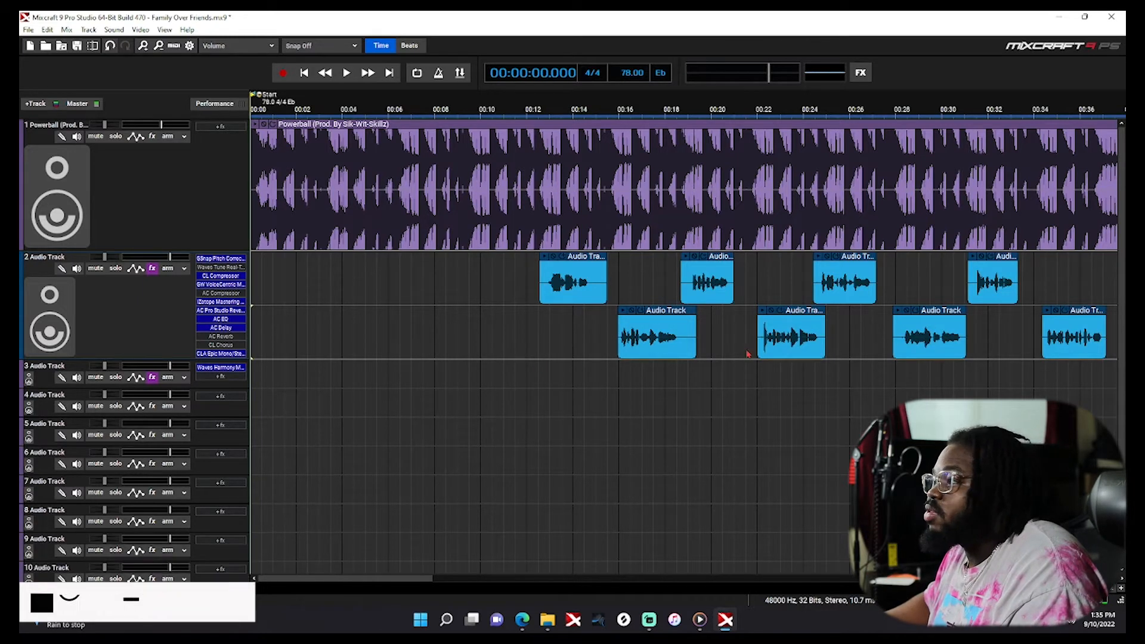
click(985, 106)
click(976, 101)
key(space)
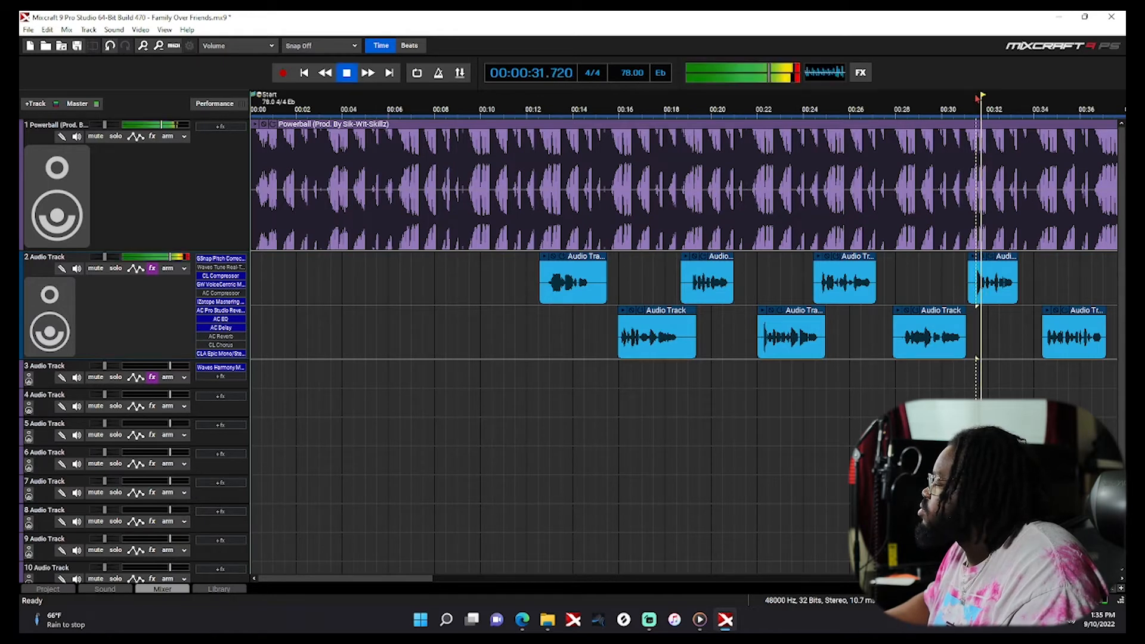
key(space)
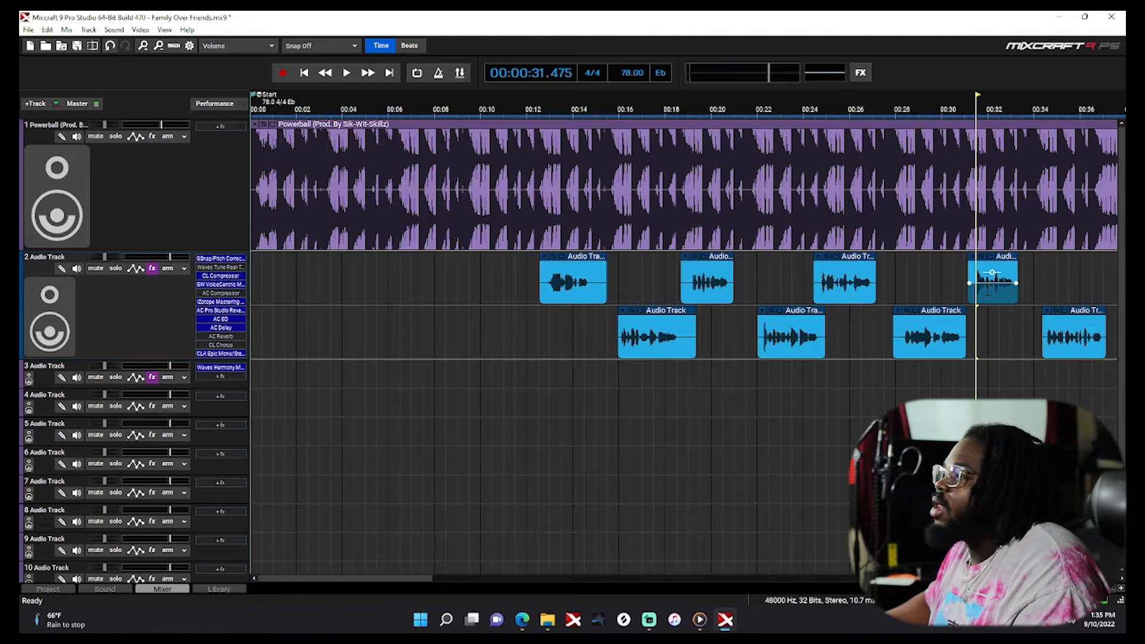
key(space)
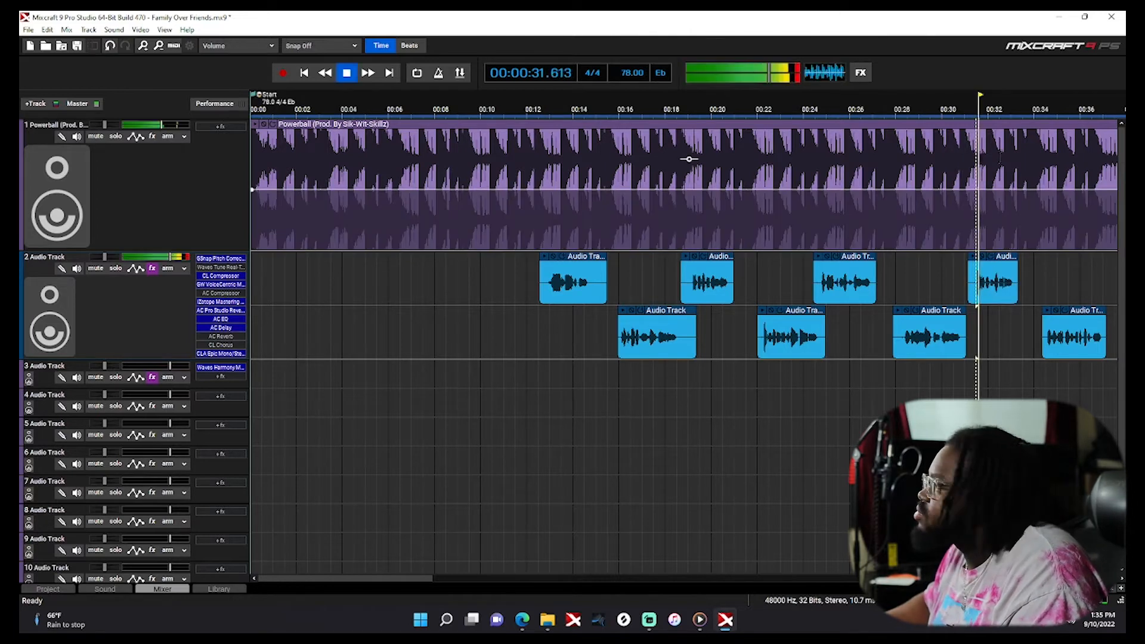
key(space)
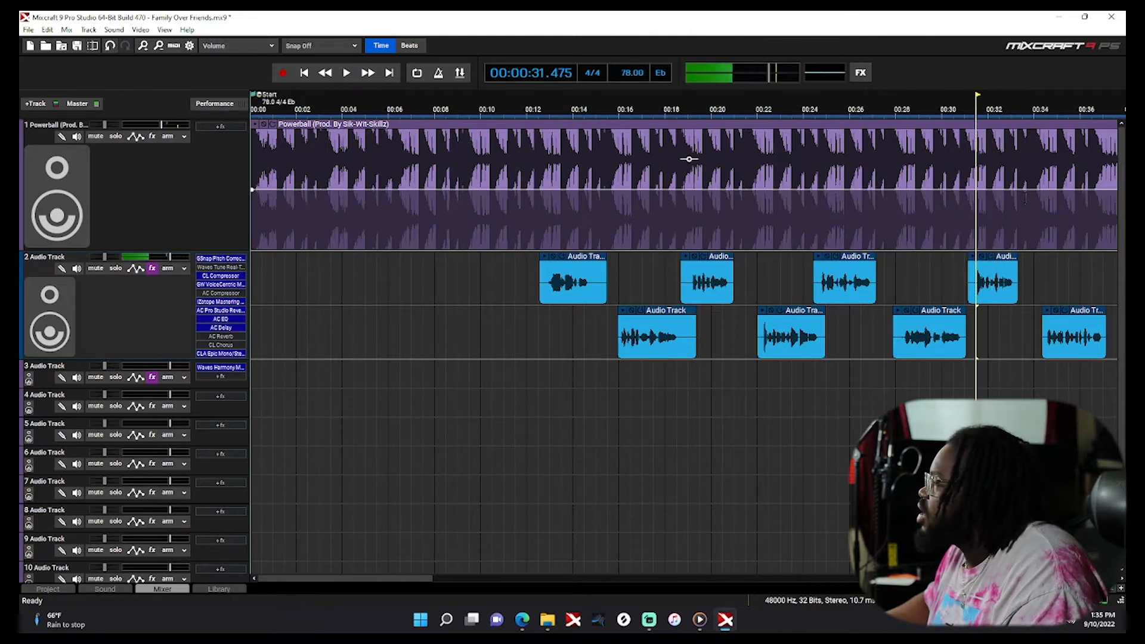
Step: Open GSnap on track 2, audition the vocals from about 31.5 seconds and inspect its key and scale options without changing them
click(217, 260)
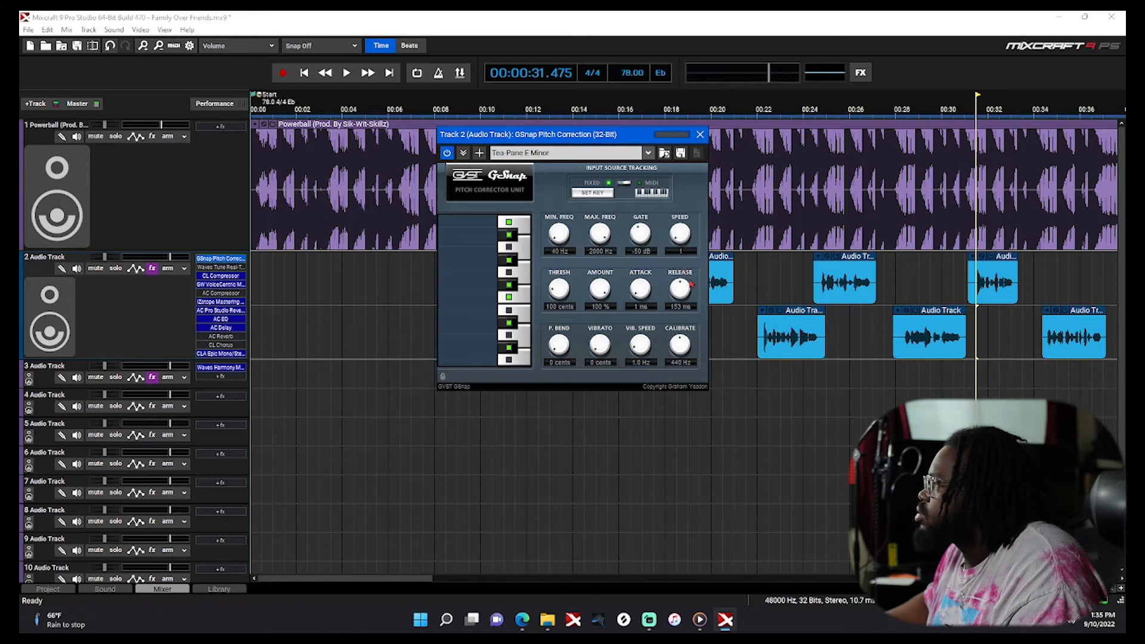
key(space)
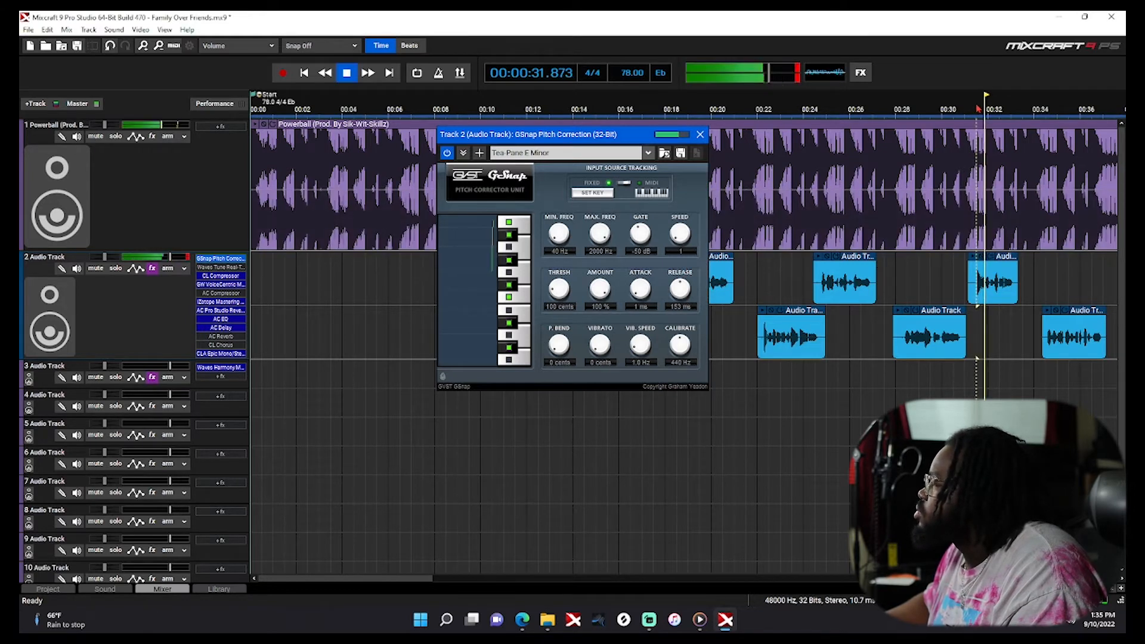
key(space)
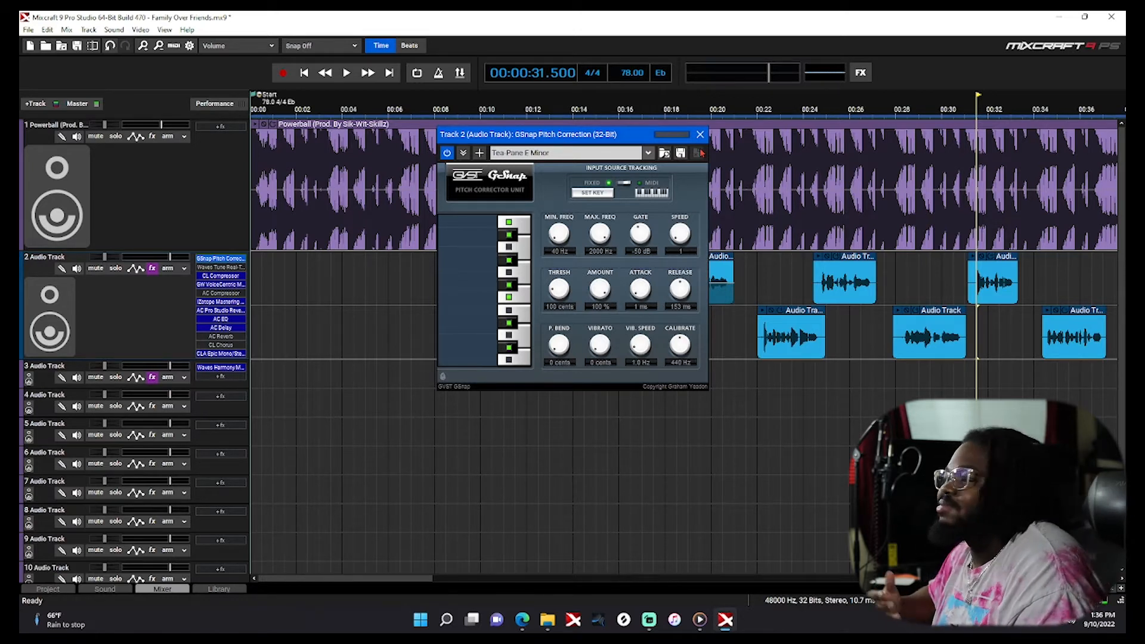
click(594, 194)
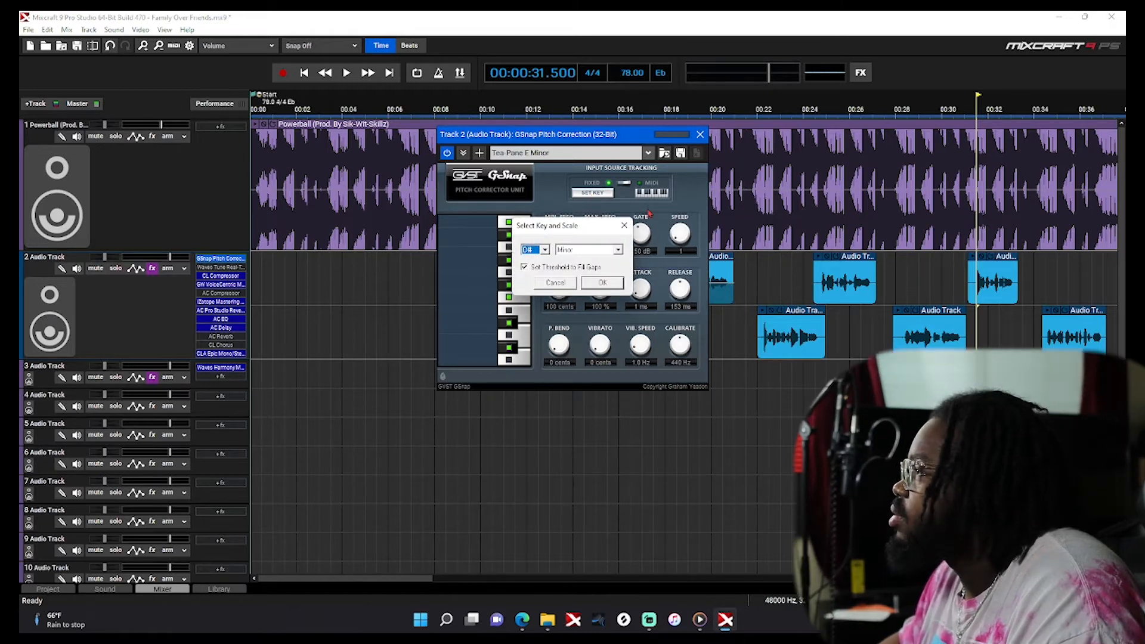
click(625, 229)
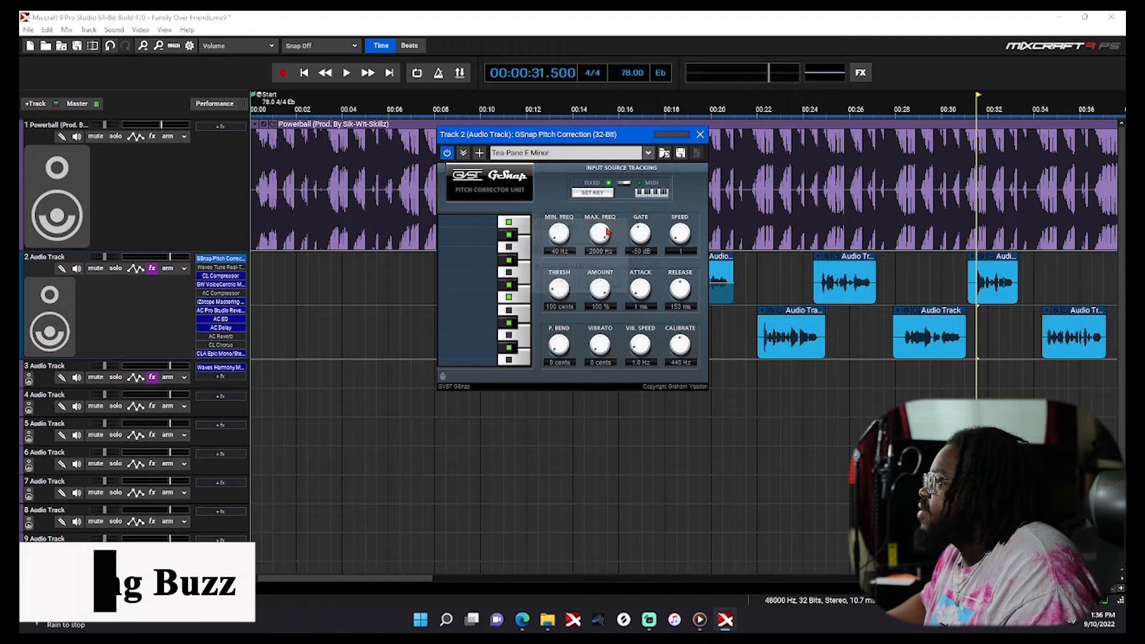
Step: Inspect the Waves Tune Real-Time settings on track 2, move the playhead to about 2.65 seconds and close both plug-in windows
click(219, 268)
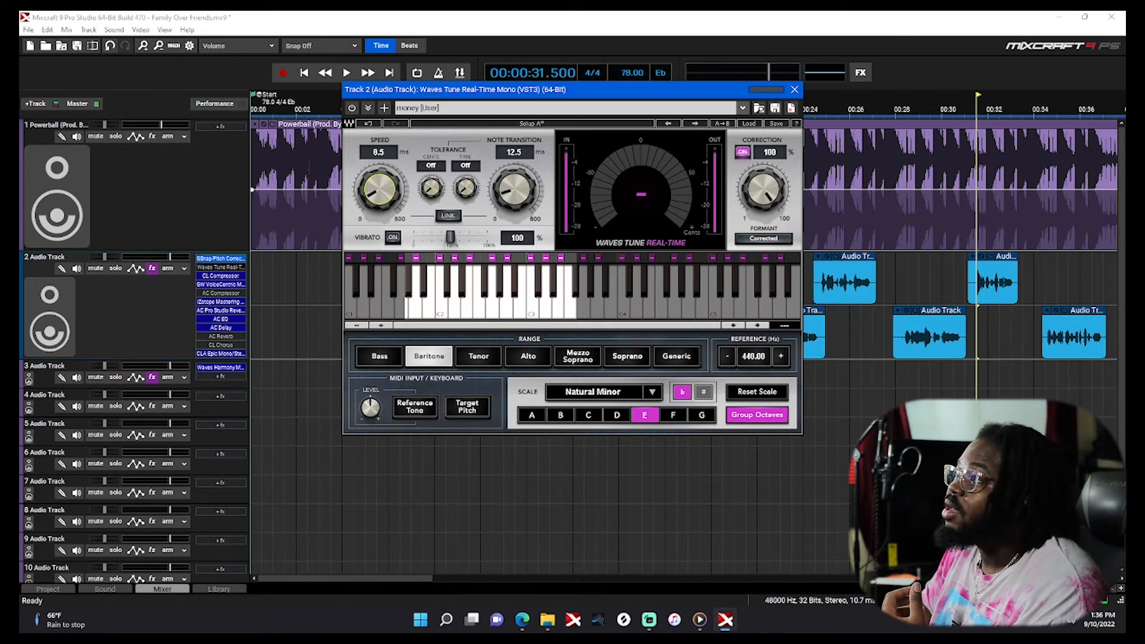
click(312, 100)
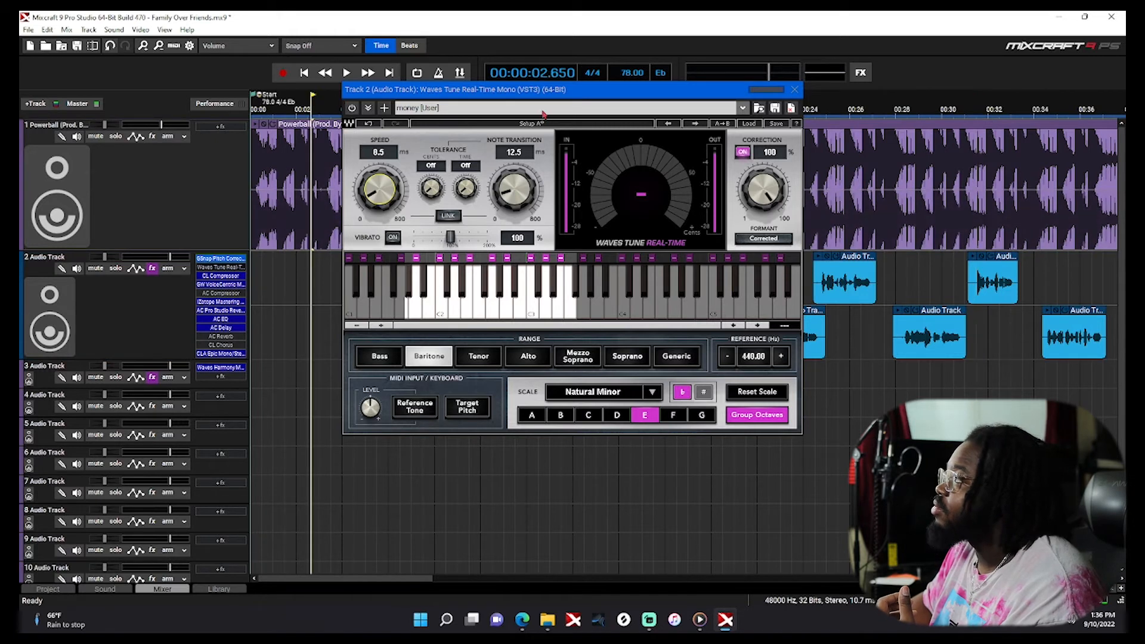
click(795, 90)
click(700, 134)
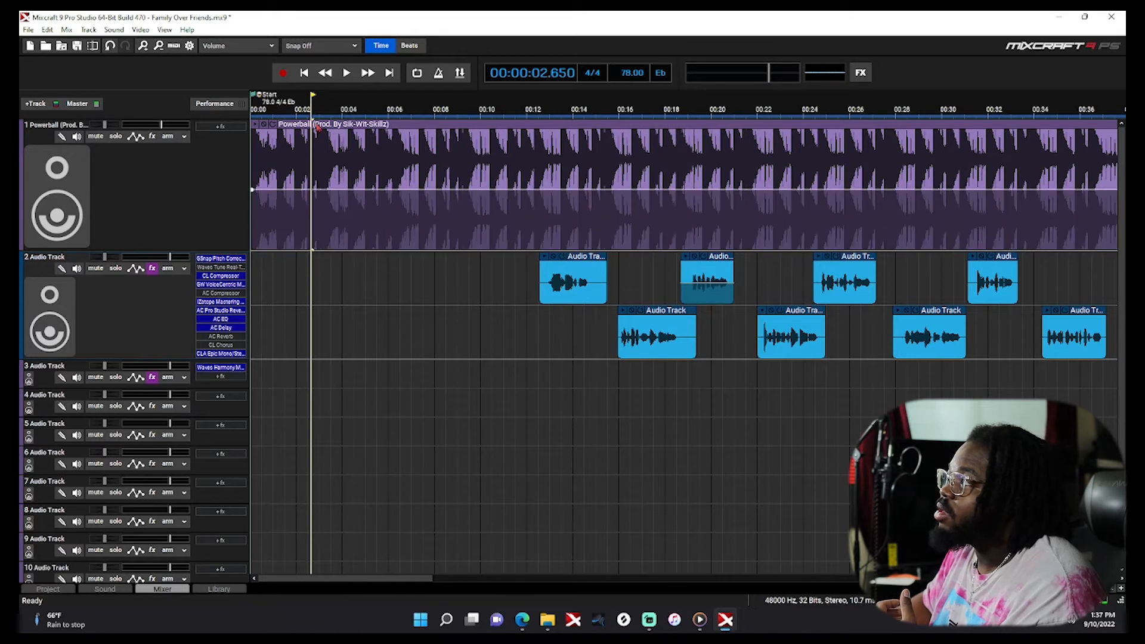
Step: Play the song briefly from about 2.6 seconds and open the Powerball clip in the sound editor
key(space)
key(space)
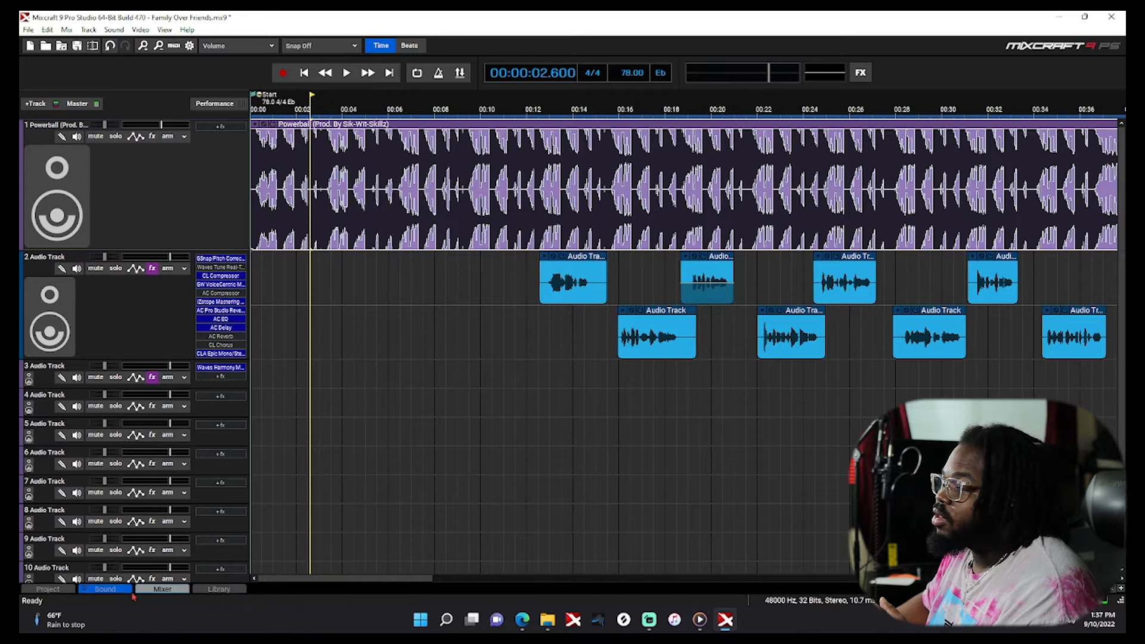
click(129, 590)
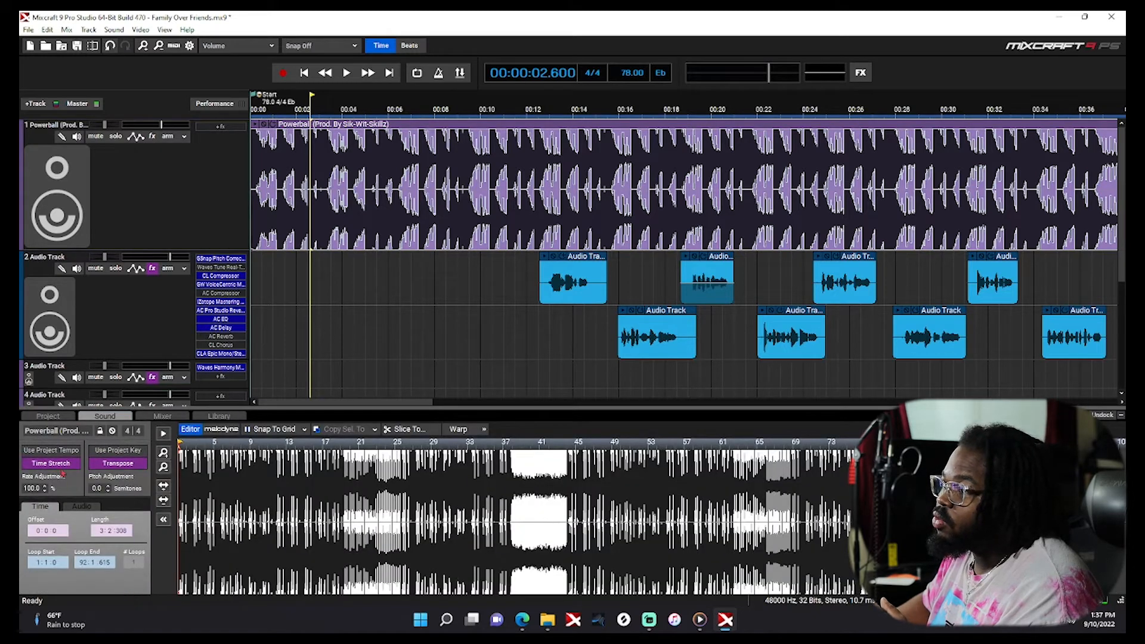
Step: Try the project tempo and project key options on the Powerball clip, returning it to Time Stretch and Transpose
click(69, 454)
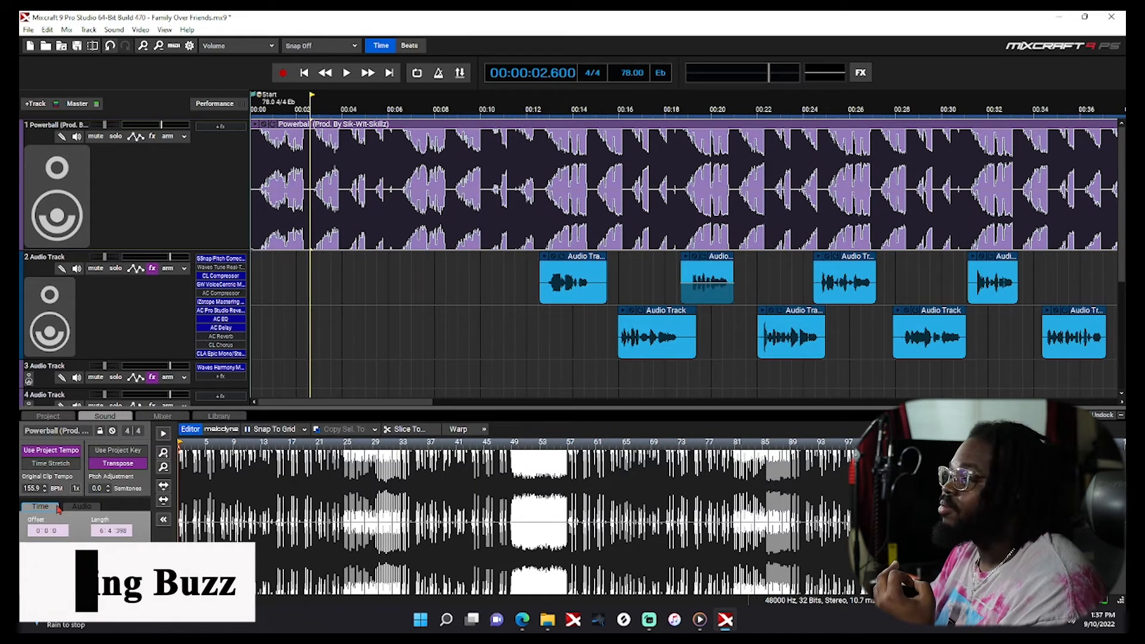
click(61, 466)
click(143, 450)
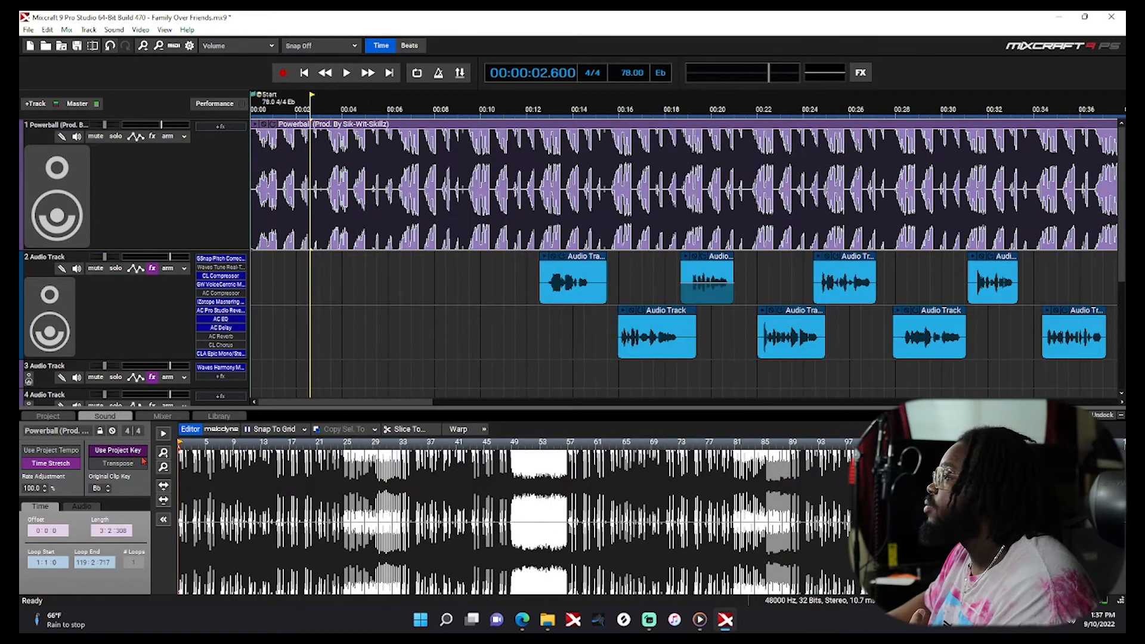
click(142, 462)
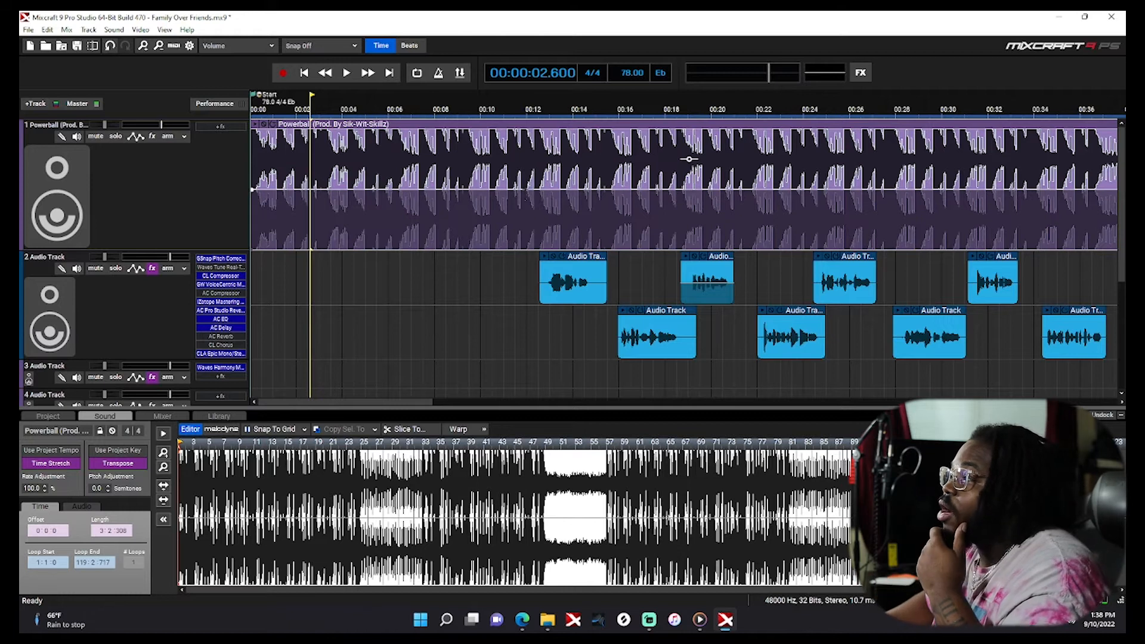
Step: Add Auto-Key (VST3) to the Powerball track, play the beat to detect its key and close the plug-in window
click(220, 126)
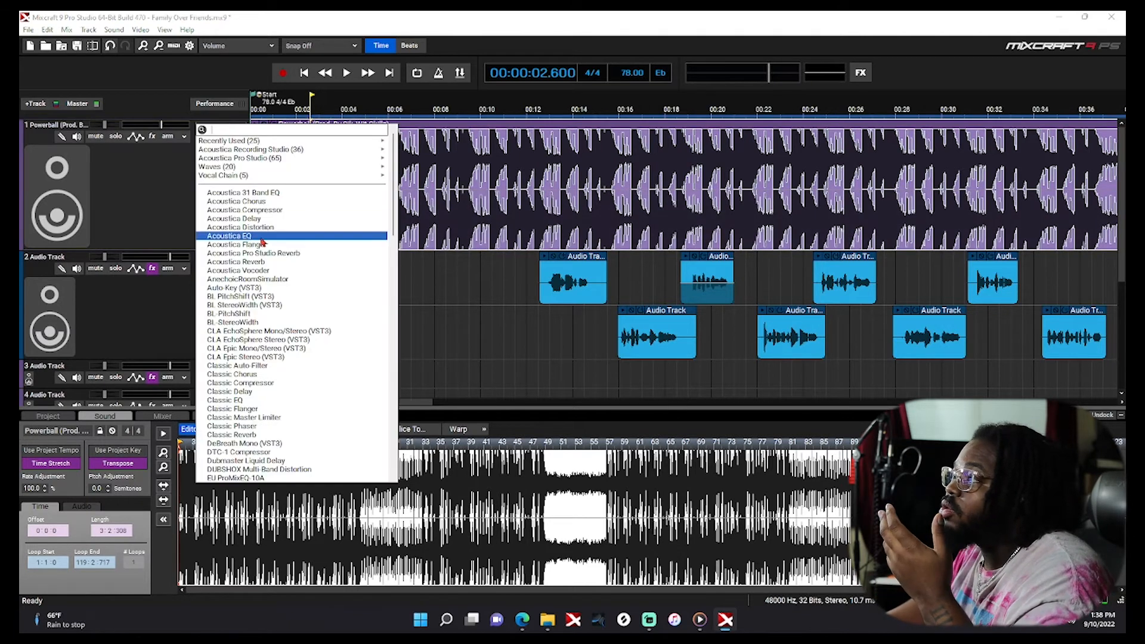
click(241, 287)
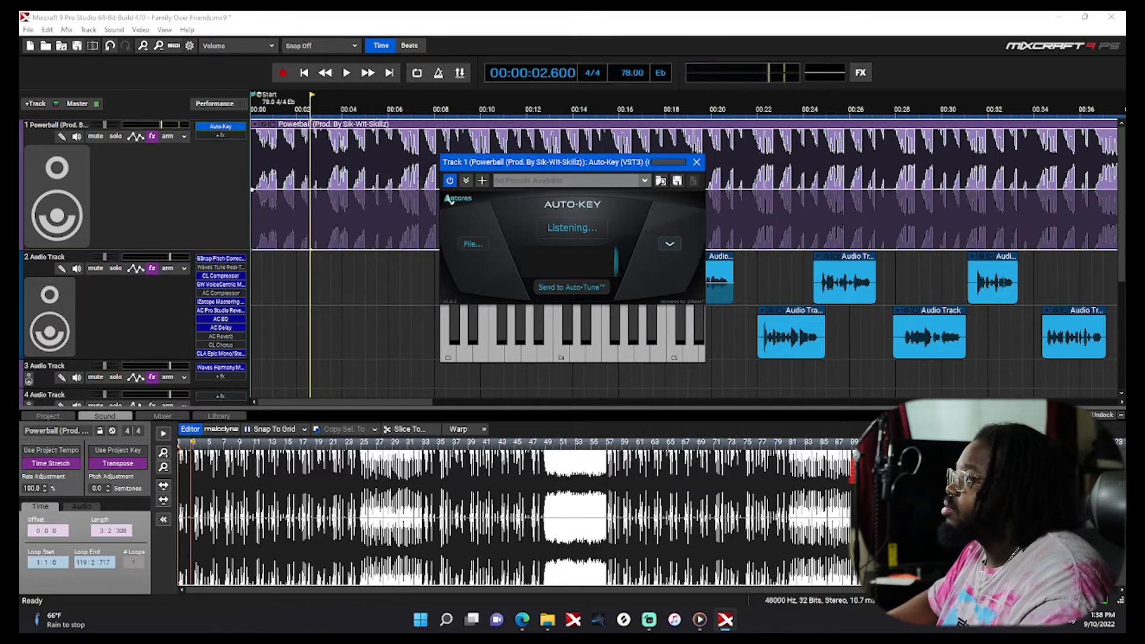
key(space)
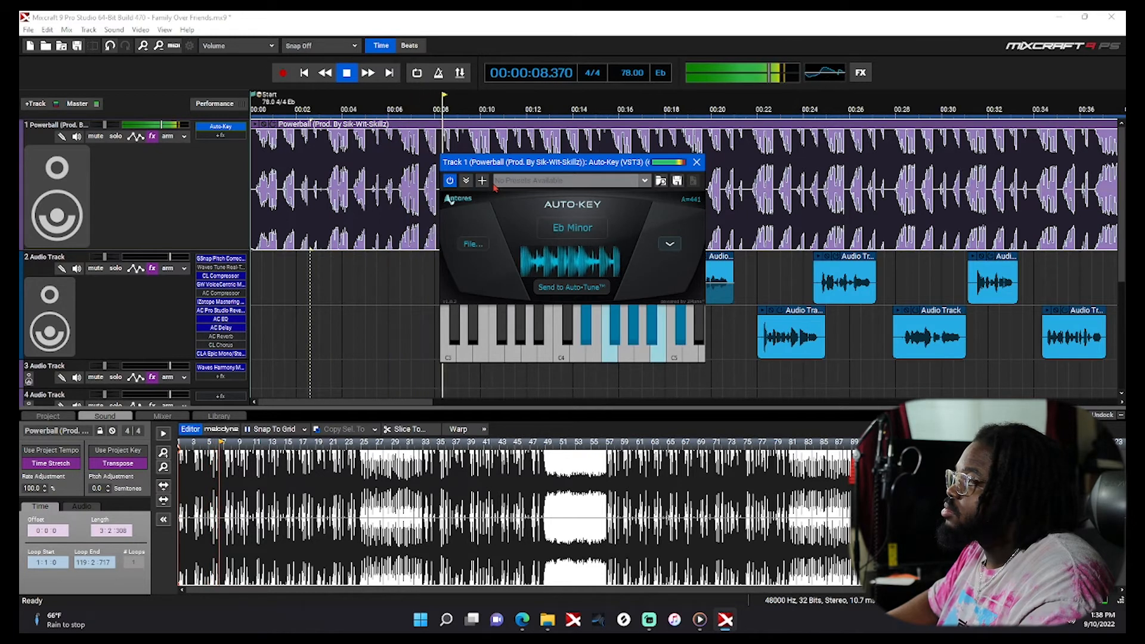
key(space)
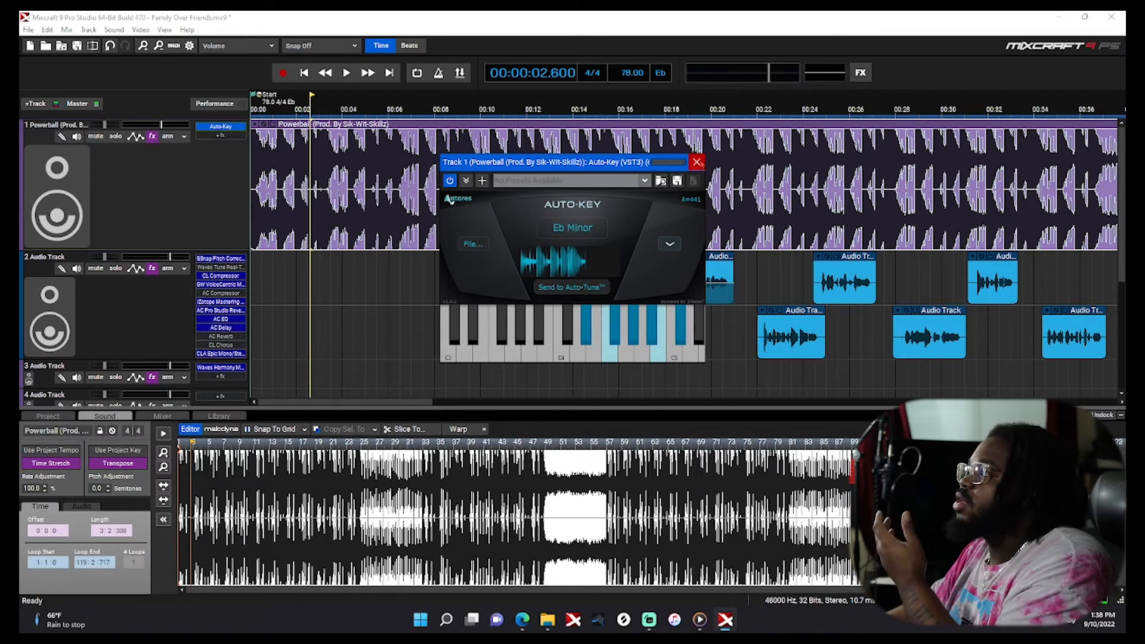
click(697, 161)
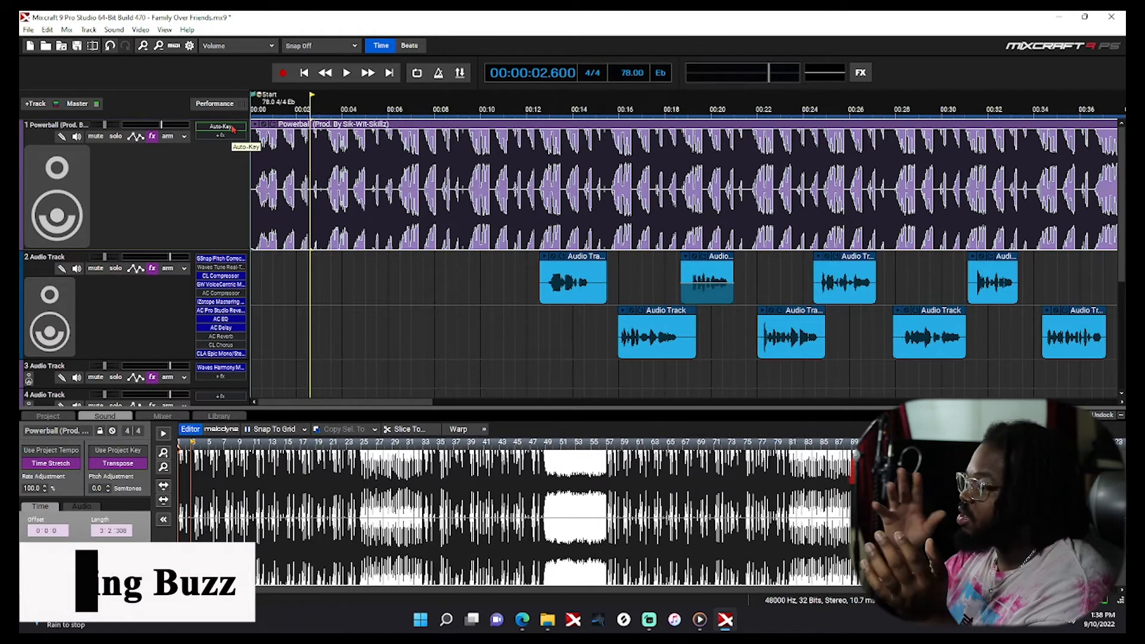
right_click(233, 129)
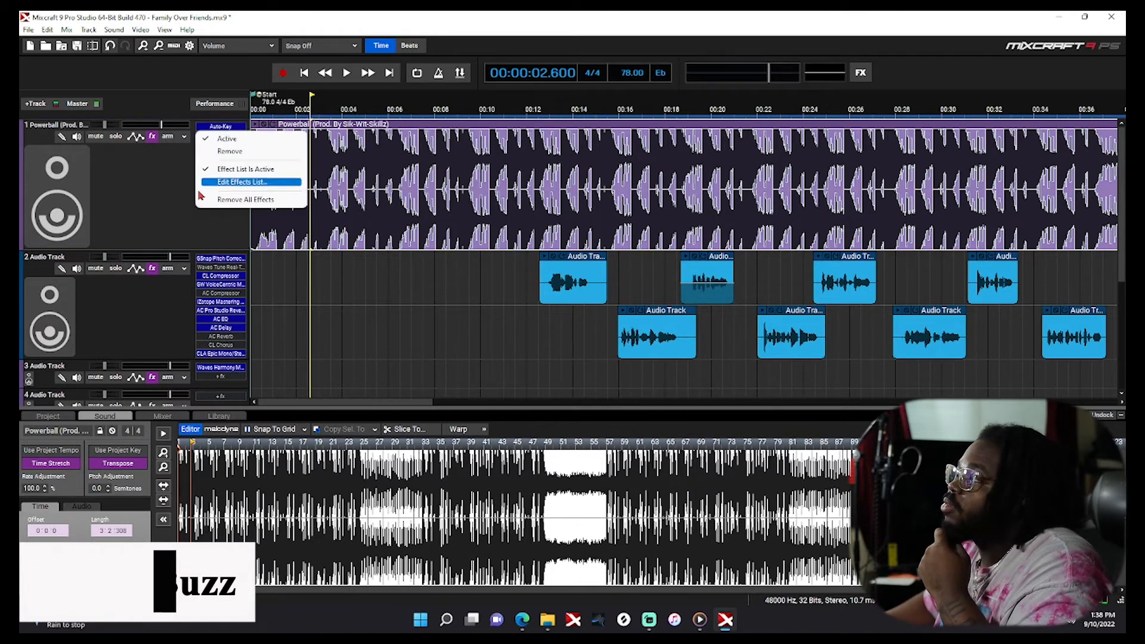
click(173, 204)
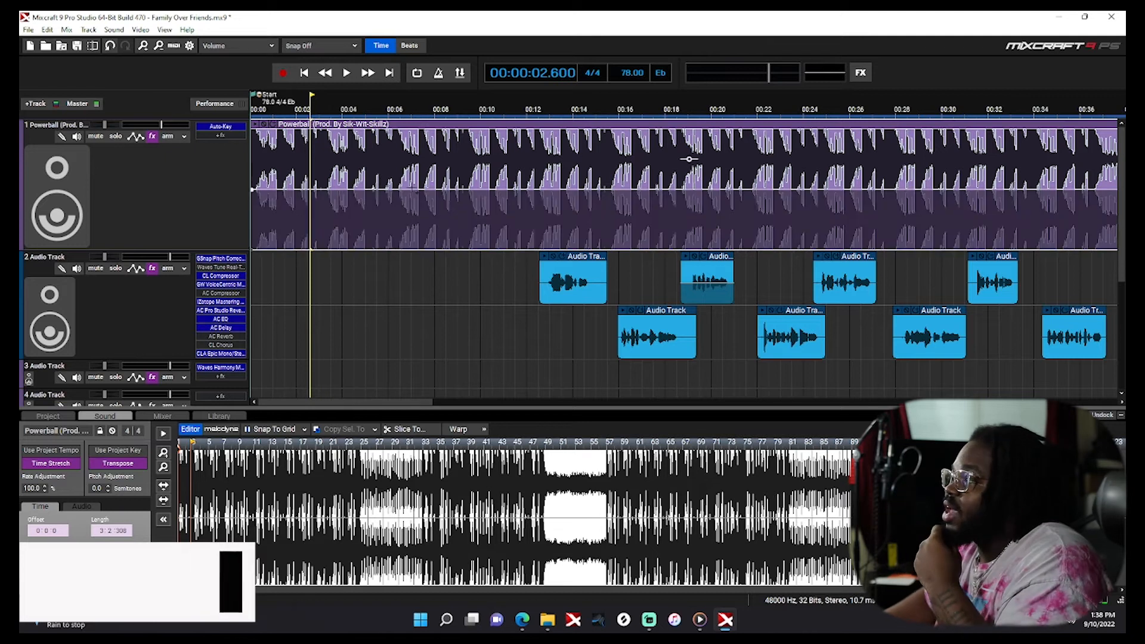
Step: Open GSnap on track 2 and show the root notes offered in its key and scale settings
click(221, 258)
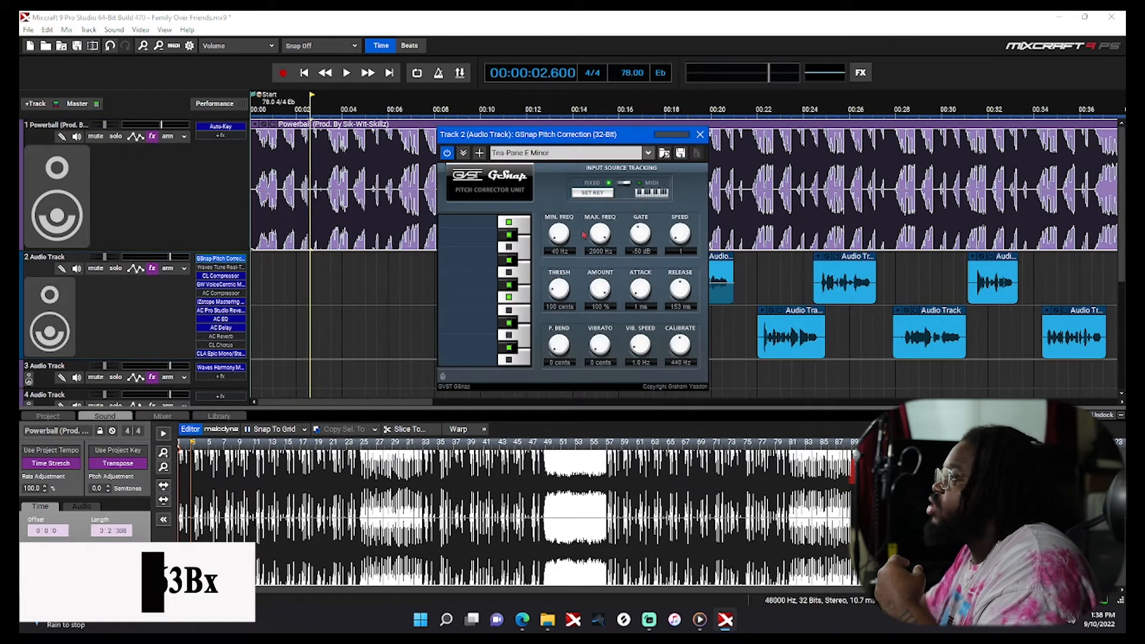
click(606, 194)
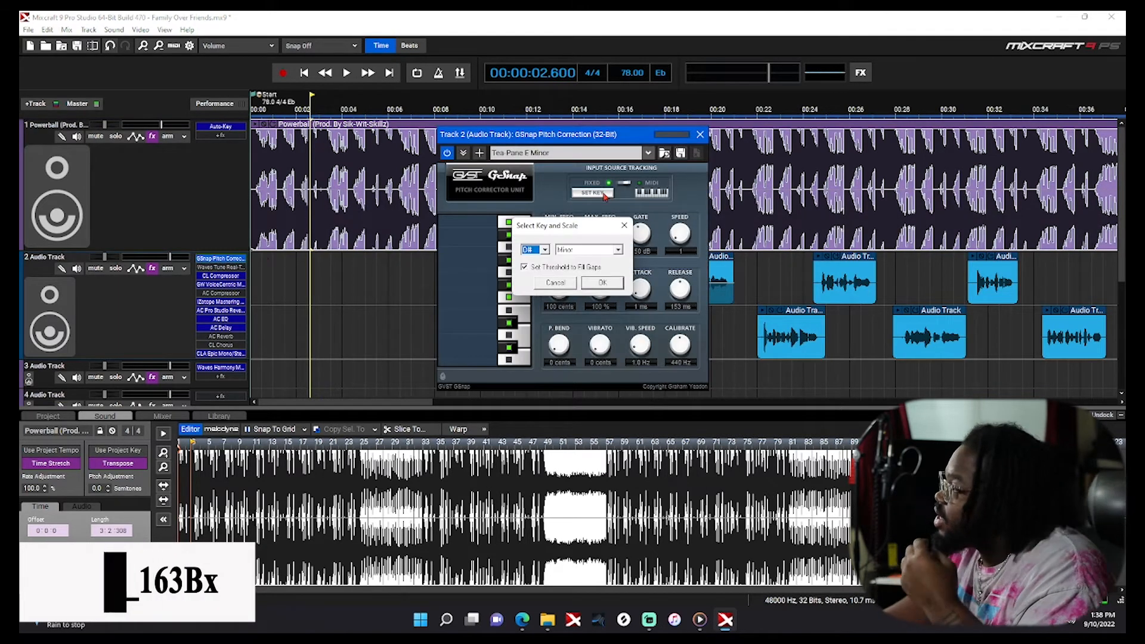
click(545, 251)
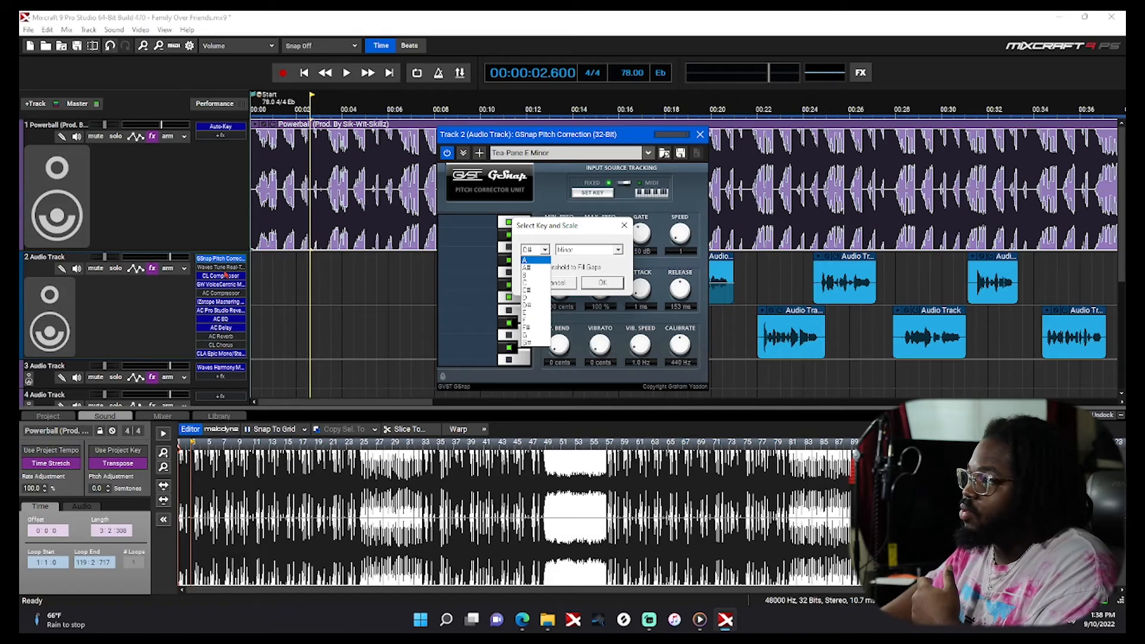
Step: Open Waves Tune Real-Time, move its window aside and bring GSnap to the front to compare their key settings
click(226, 268)
click(226, 268)
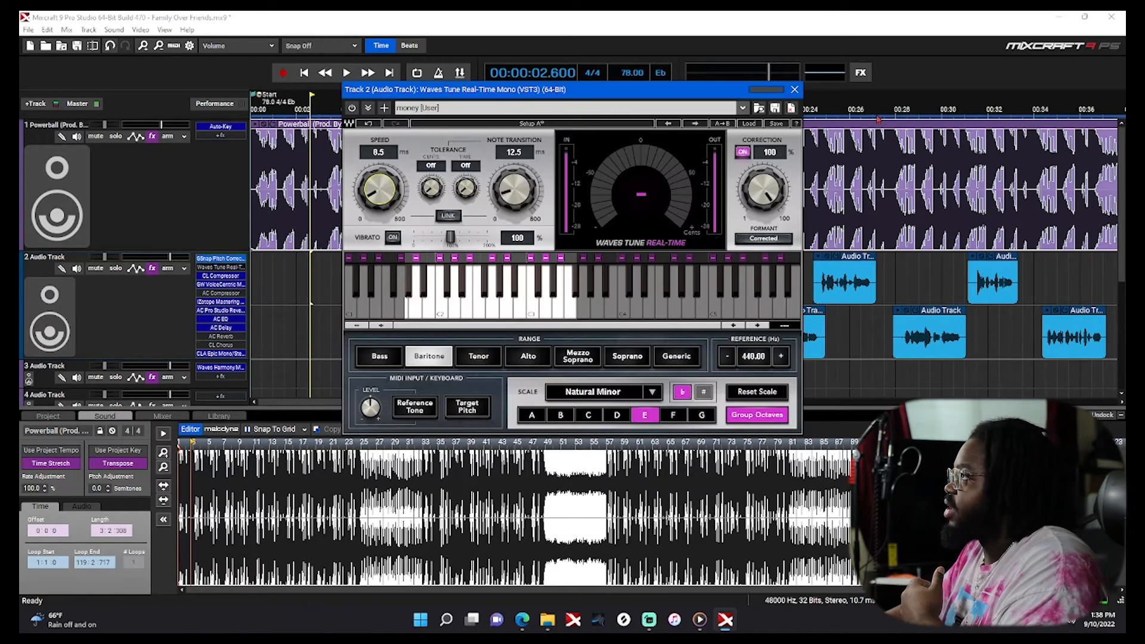
drag(680, 93, 944, 111)
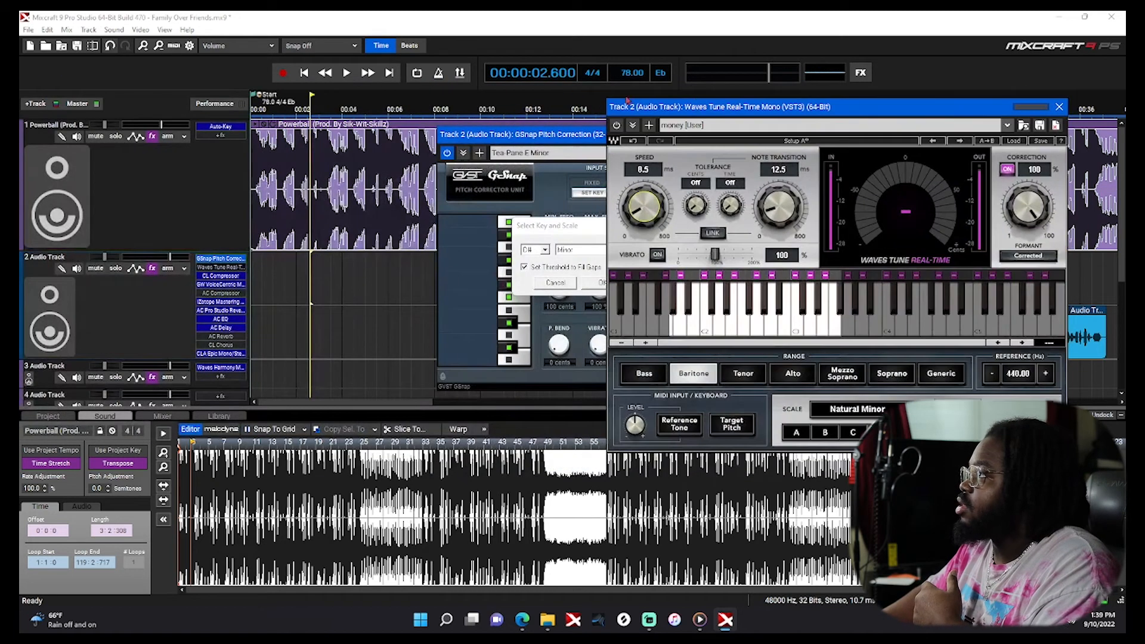
click(552, 135)
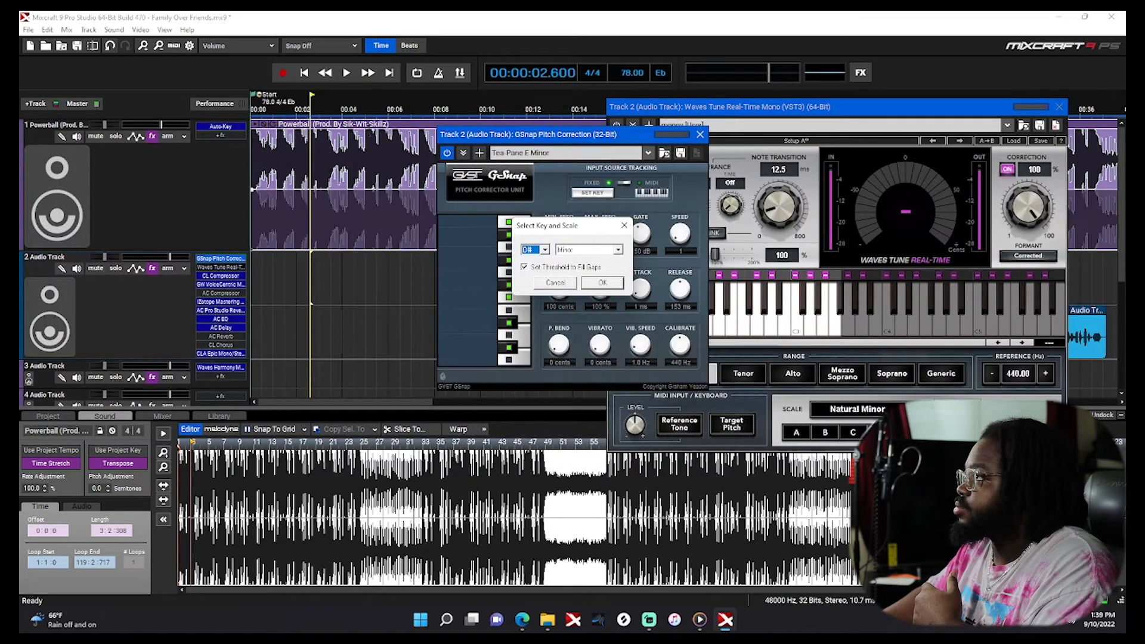
Step: Close GSnap's key and scale dialog and place the GSnap and Waves Tune Real-Time windows side by side
click(592, 288)
drag(537, 134, 314, 141)
drag(879, 106, 799, 94)
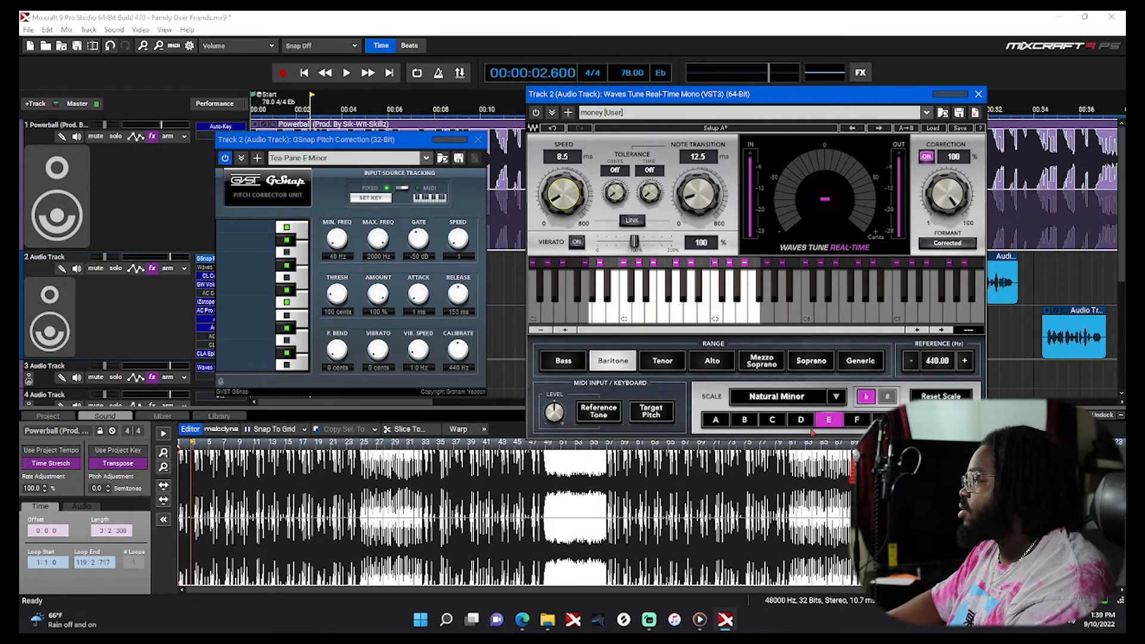
Step: Try Harmonic Minor as the Waves Tune Real-Time scale and return it to Natural Minor
scroll(786, 403, down, 1)
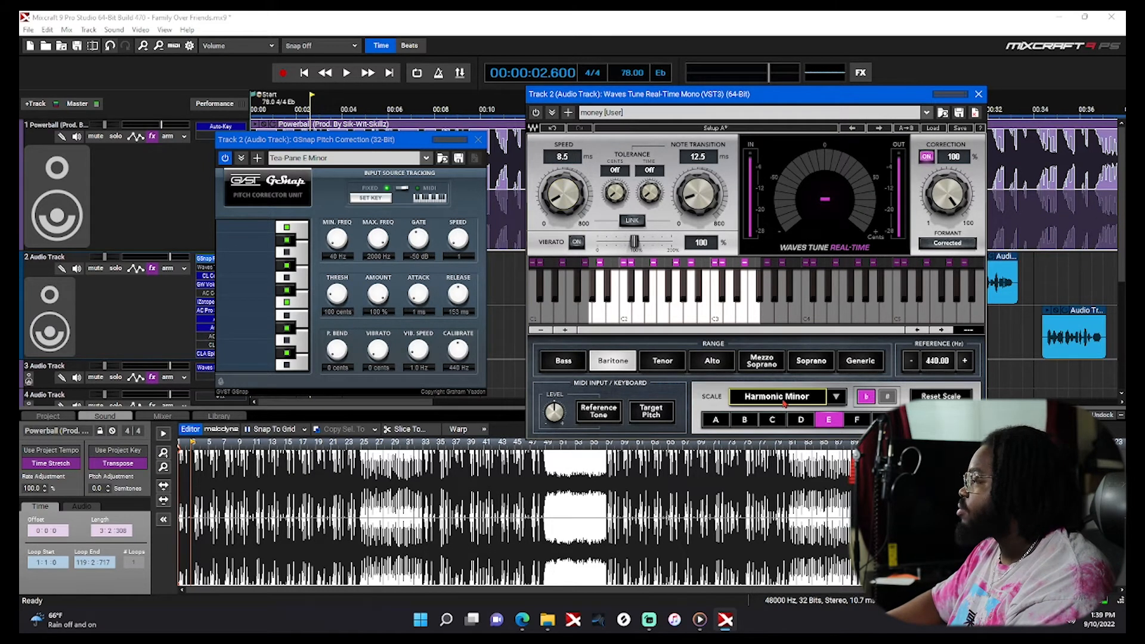
click(837, 397)
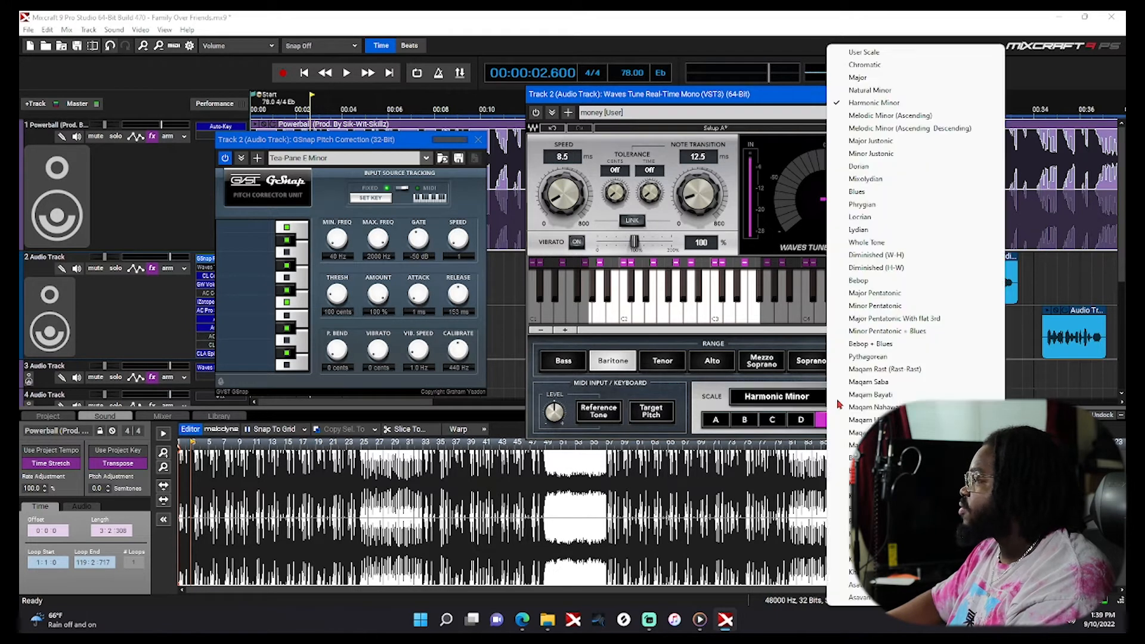
click(878, 91)
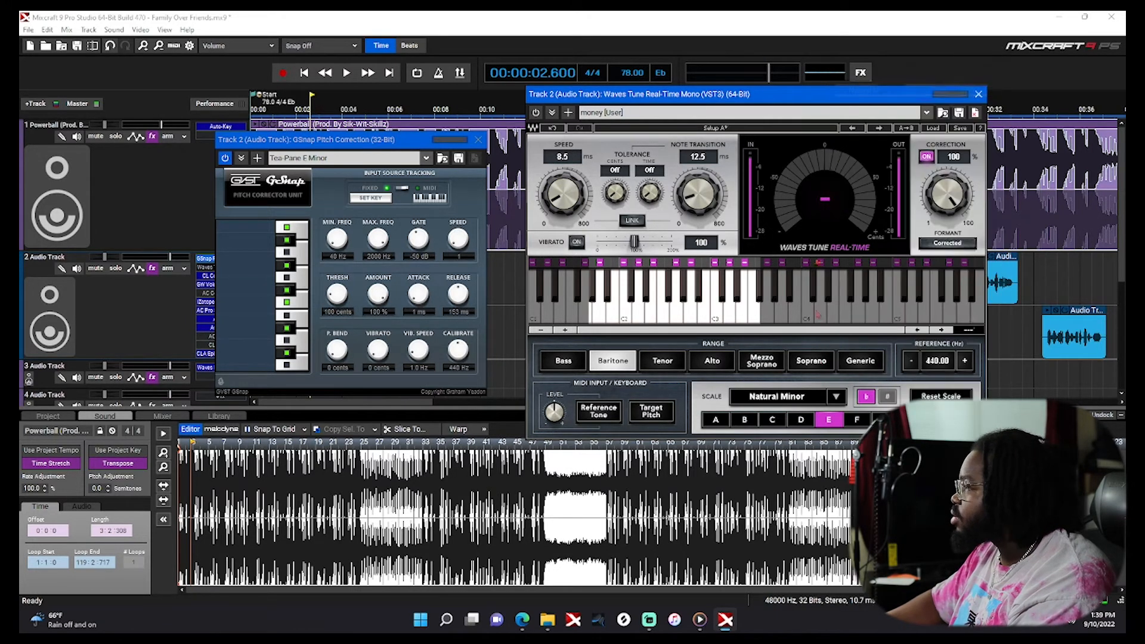
Step: Show the root notes offered in GSnap's key and scale settings and cancel without applying a change
click(370, 199)
click(323, 255)
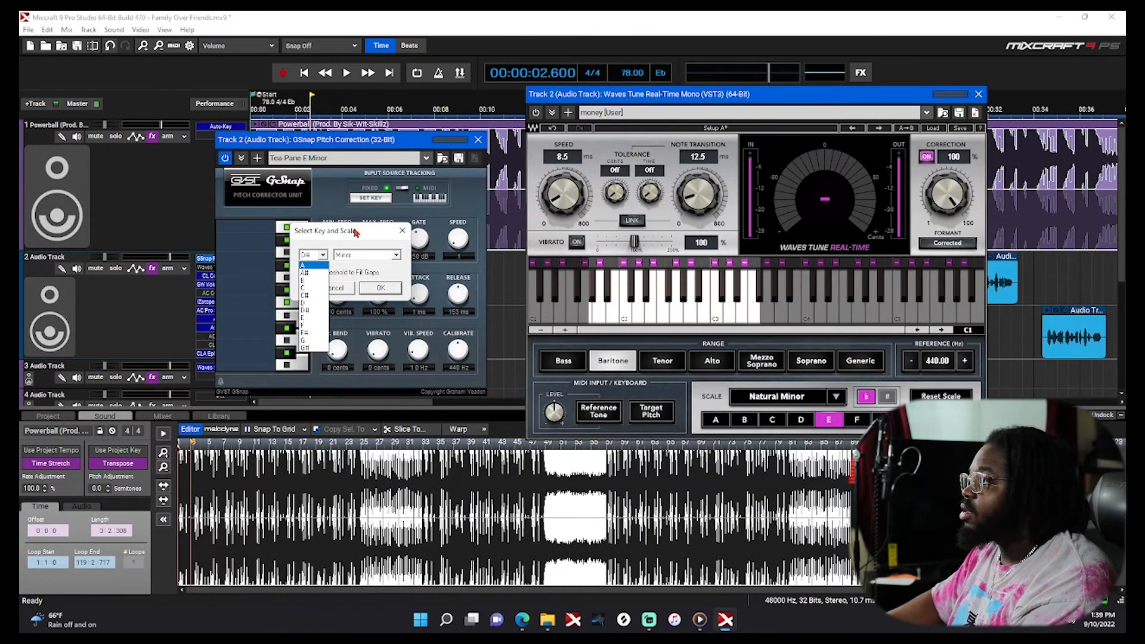
click(337, 204)
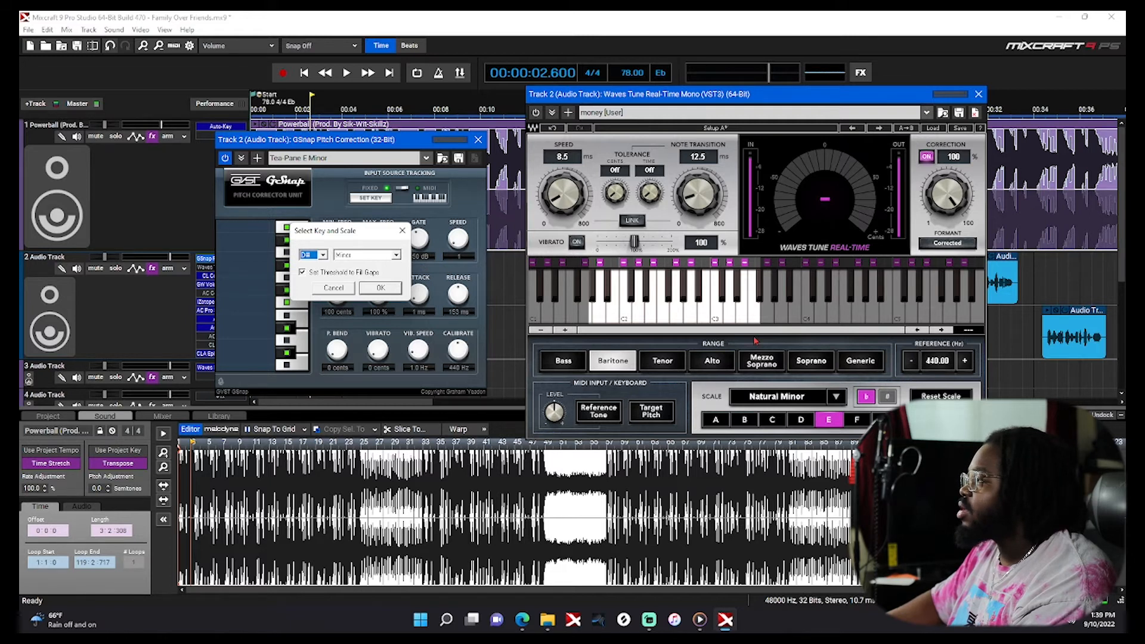
click(343, 290)
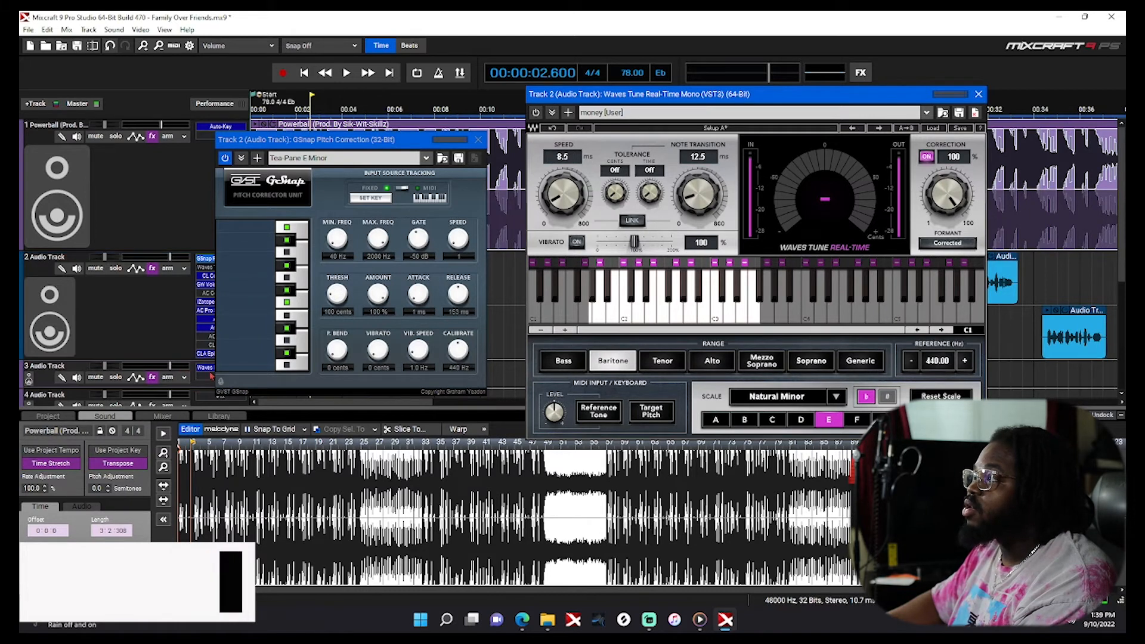
Step: Move GSnap aside, open Waves Harmony on track 3, view its session key choices and close it
drag(370, 141, 404, 78)
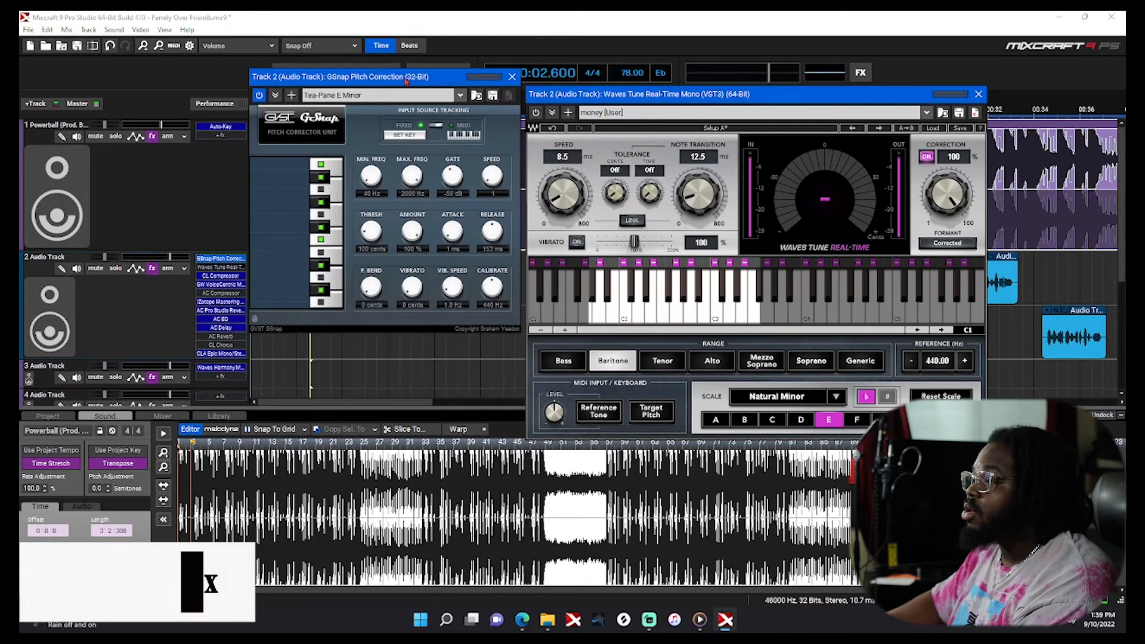
click(231, 370)
drag(553, 27, 518, 178)
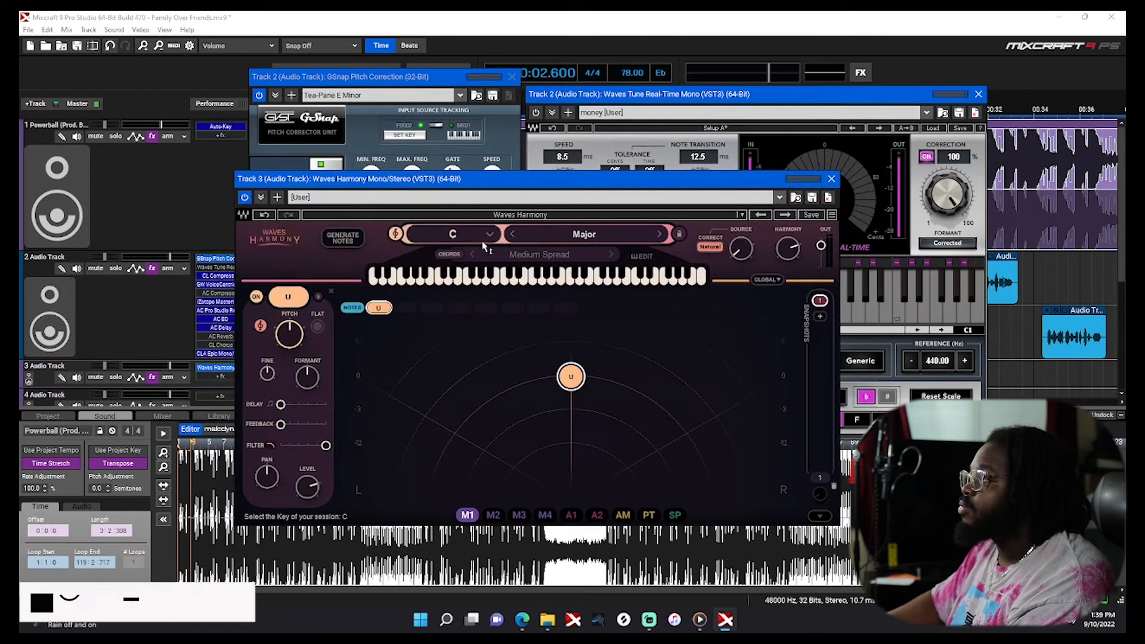
click(489, 241)
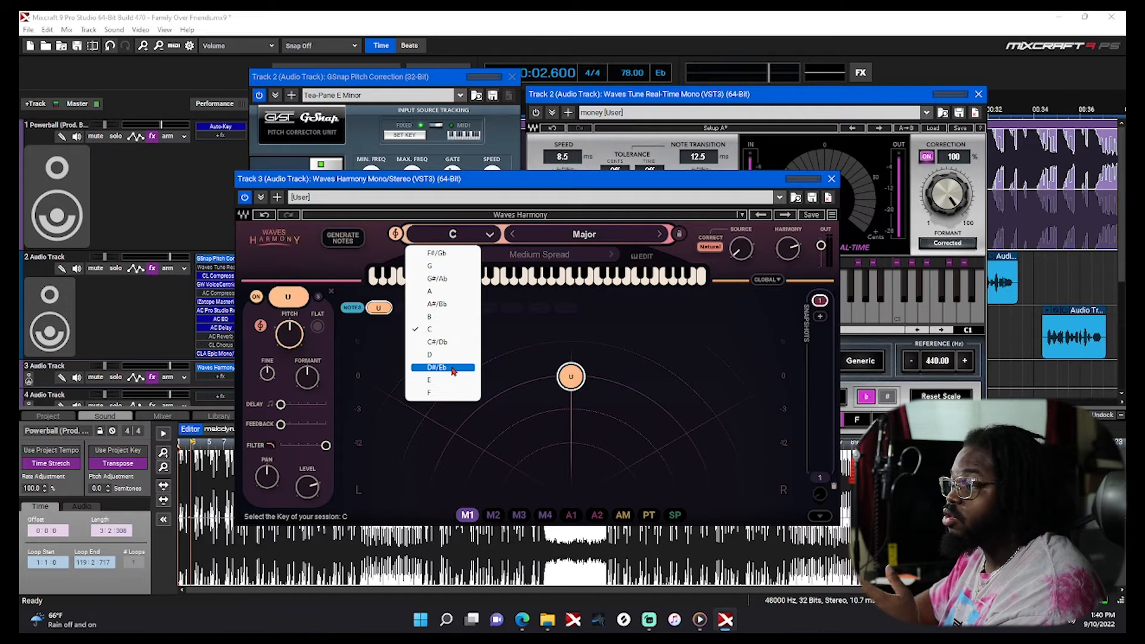
click(833, 181)
Step: Set GSnap's key to E Minor as a wrong-key test and close both pitch-correction windows
click(410, 135)
click(357, 192)
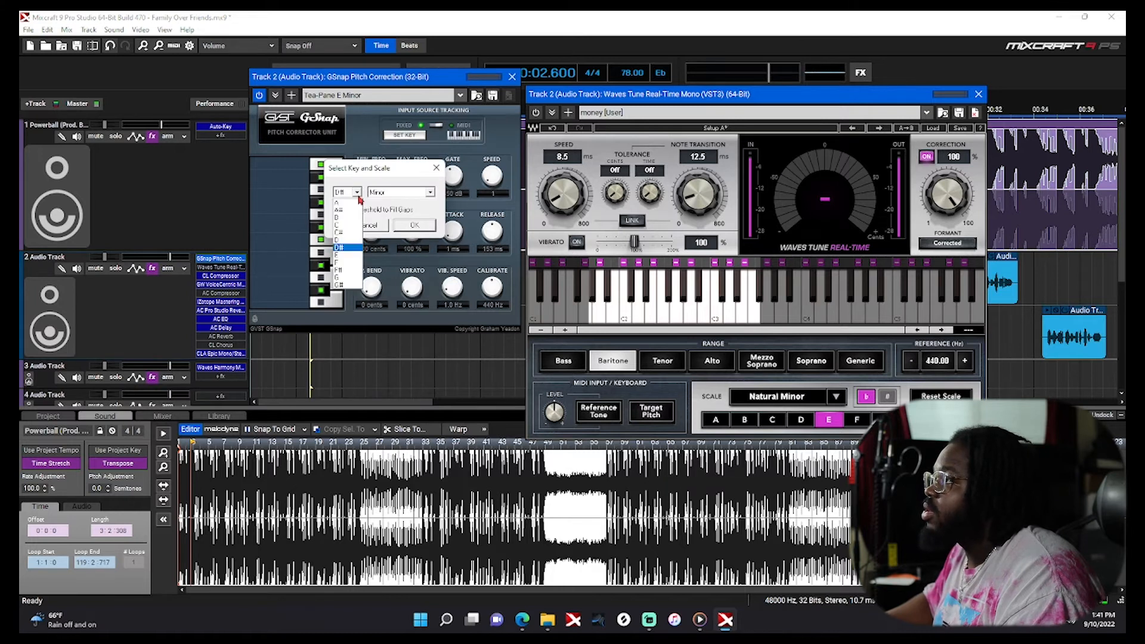
click(354, 257)
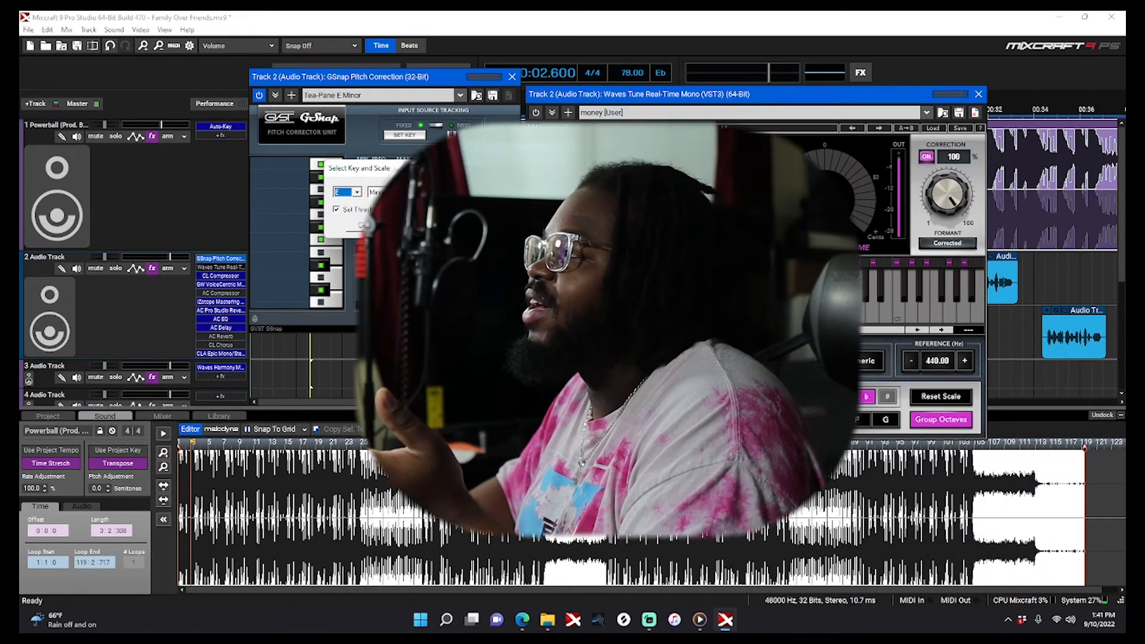
click(403, 225)
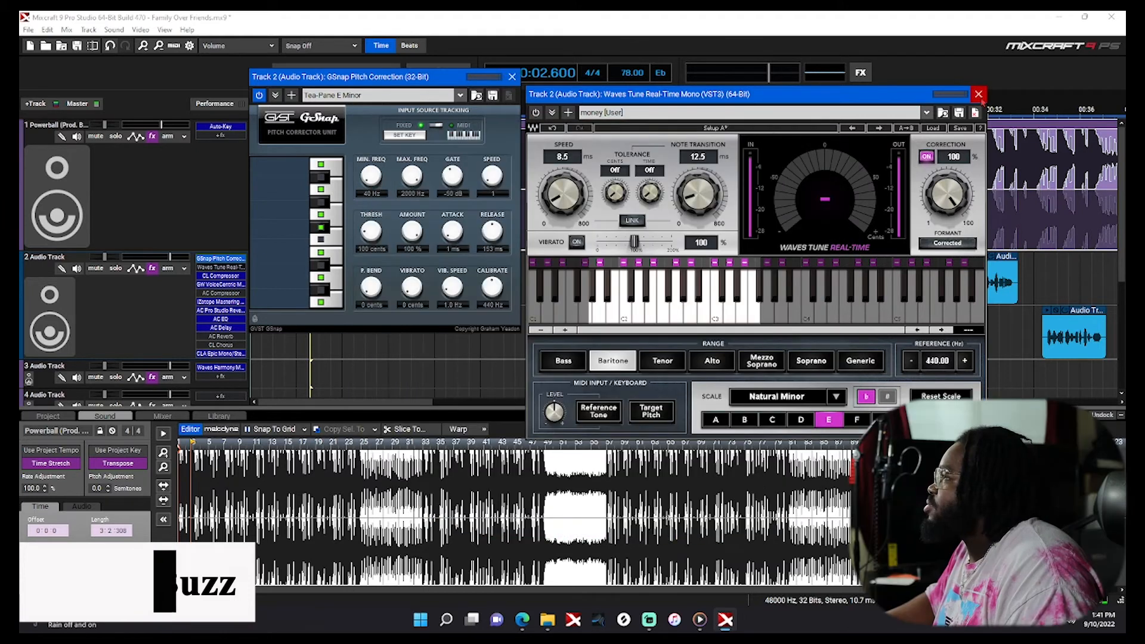
click(979, 94)
click(512, 76)
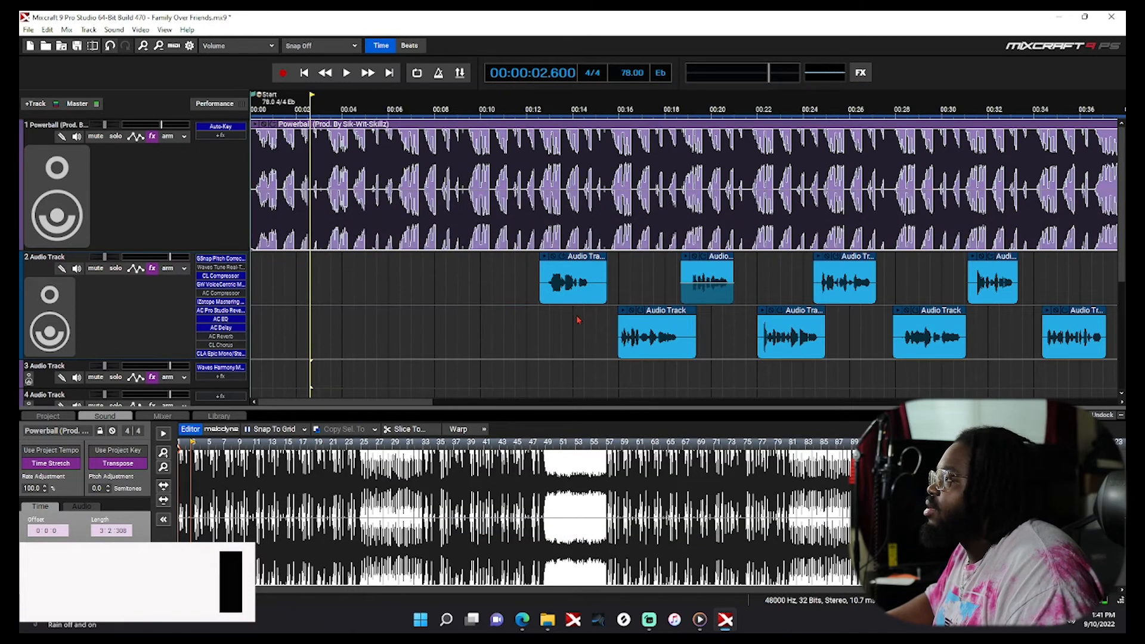
Step: Play the vocals with the beat from the start of the first clip on track 2, then stop playback
click(539, 326)
key(space)
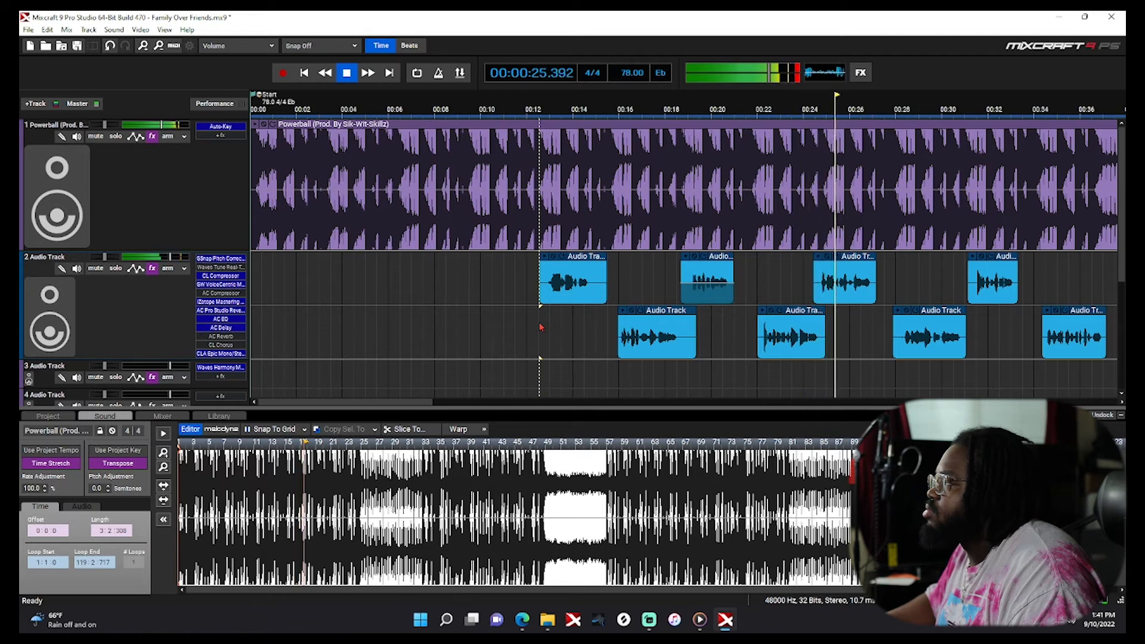
key(space)
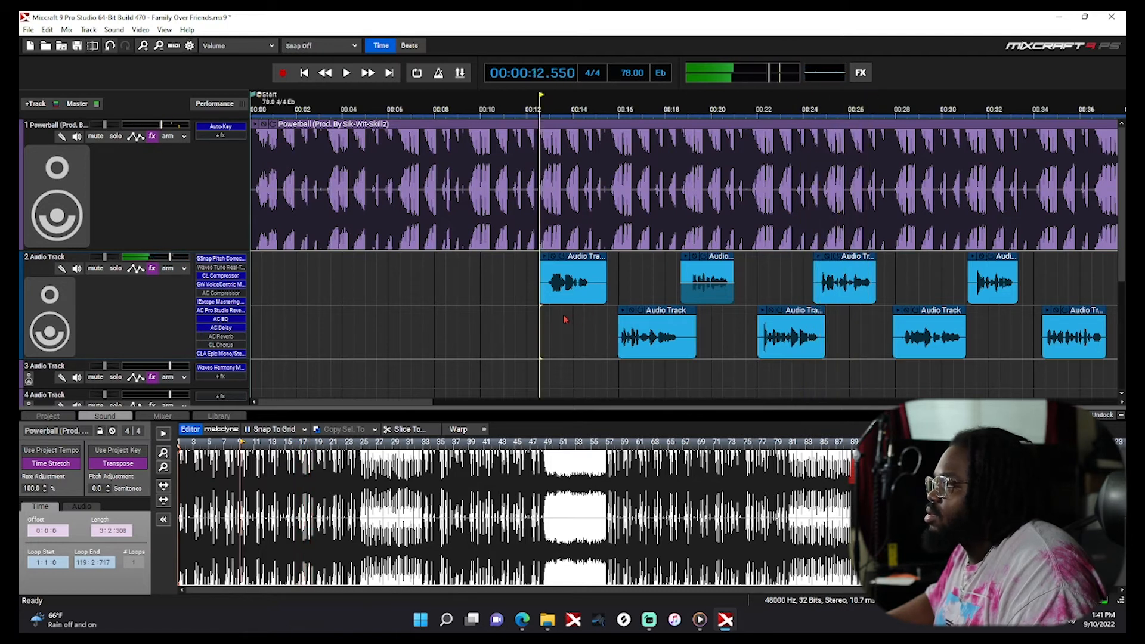
Step: Set GSnap's key on track 2 to D# Minor, close its window and play the vocals from the first clip
click(229, 261)
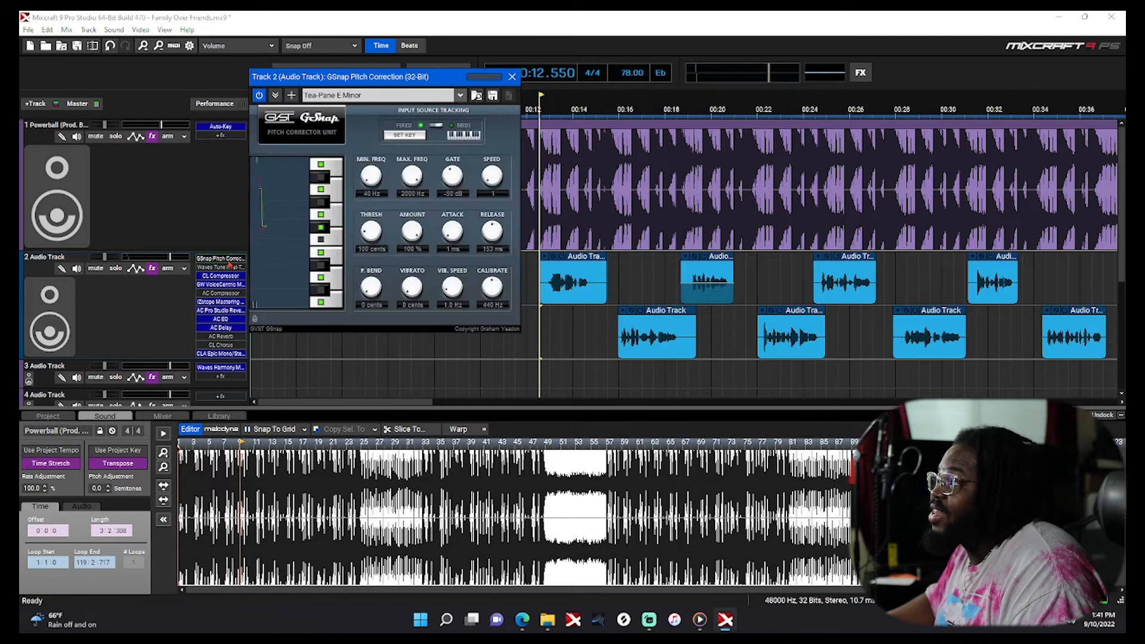
click(412, 136)
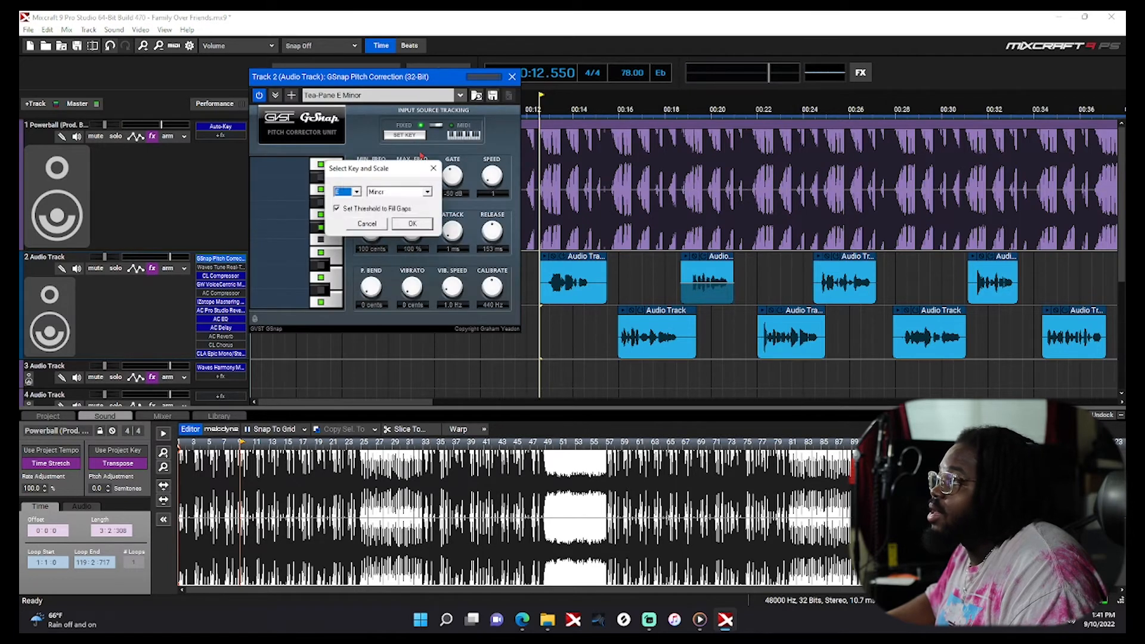
click(358, 192)
click(351, 248)
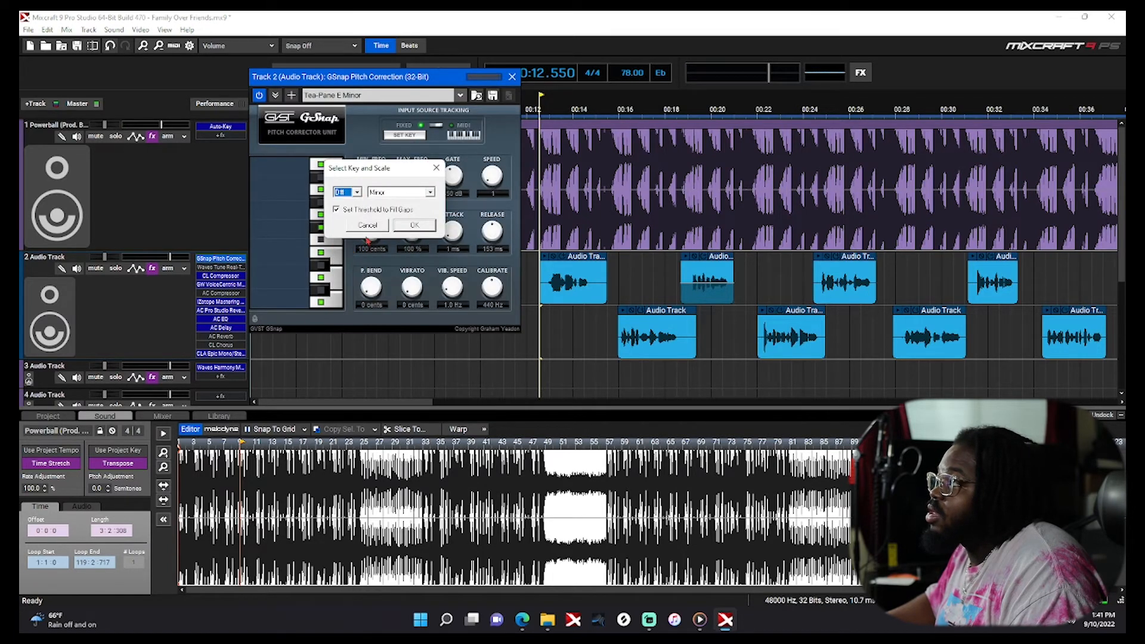
click(415, 227)
click(512, 76)
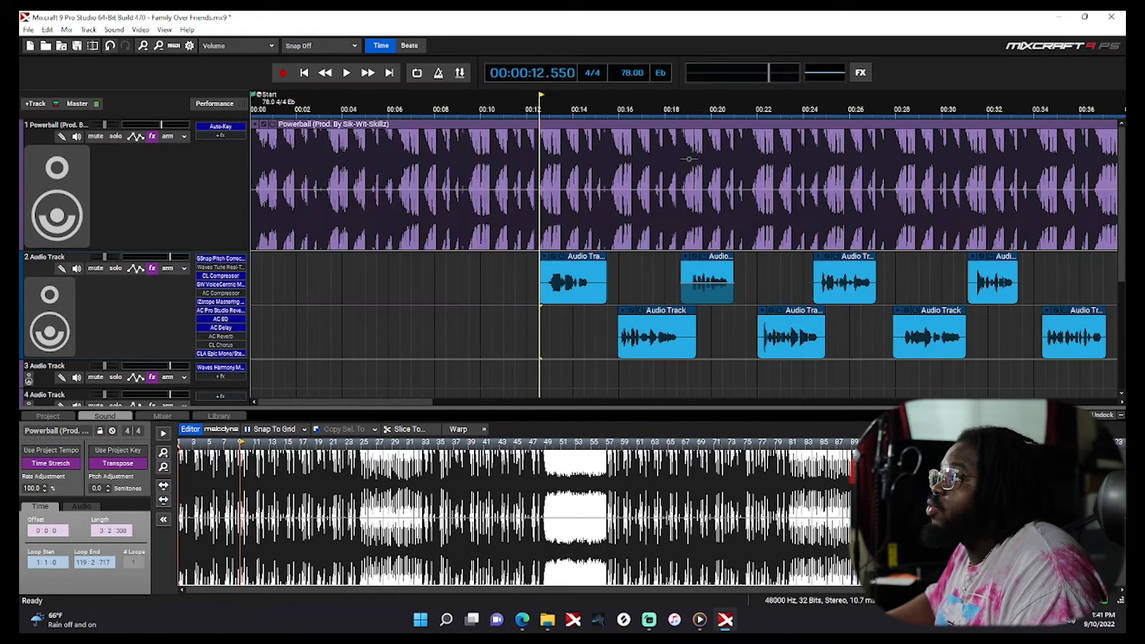
key(space)
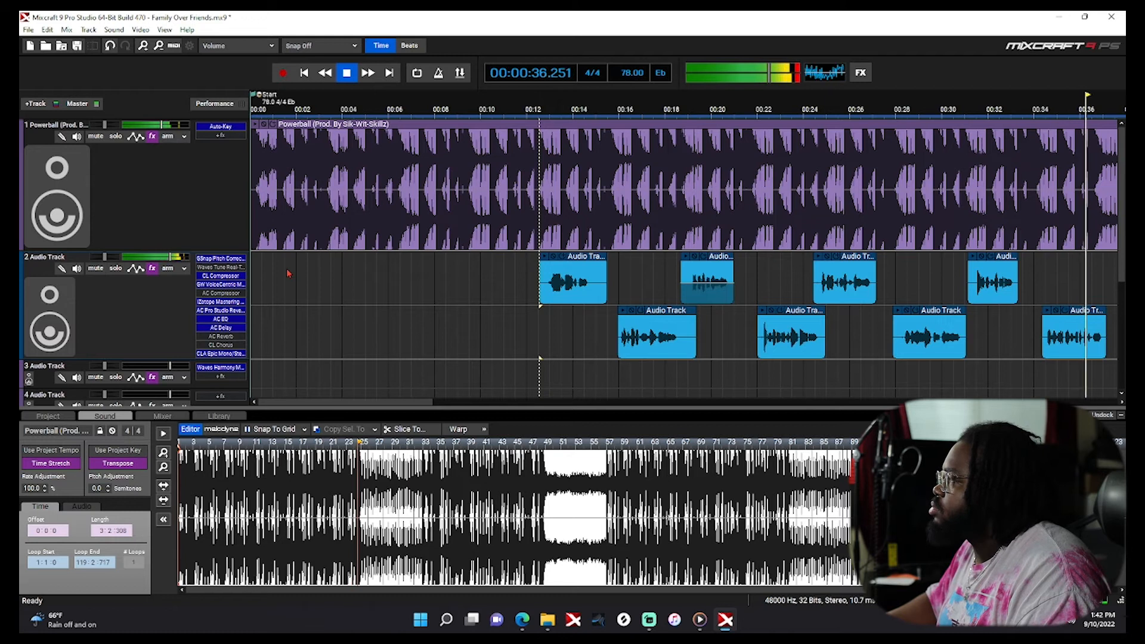
key(space)
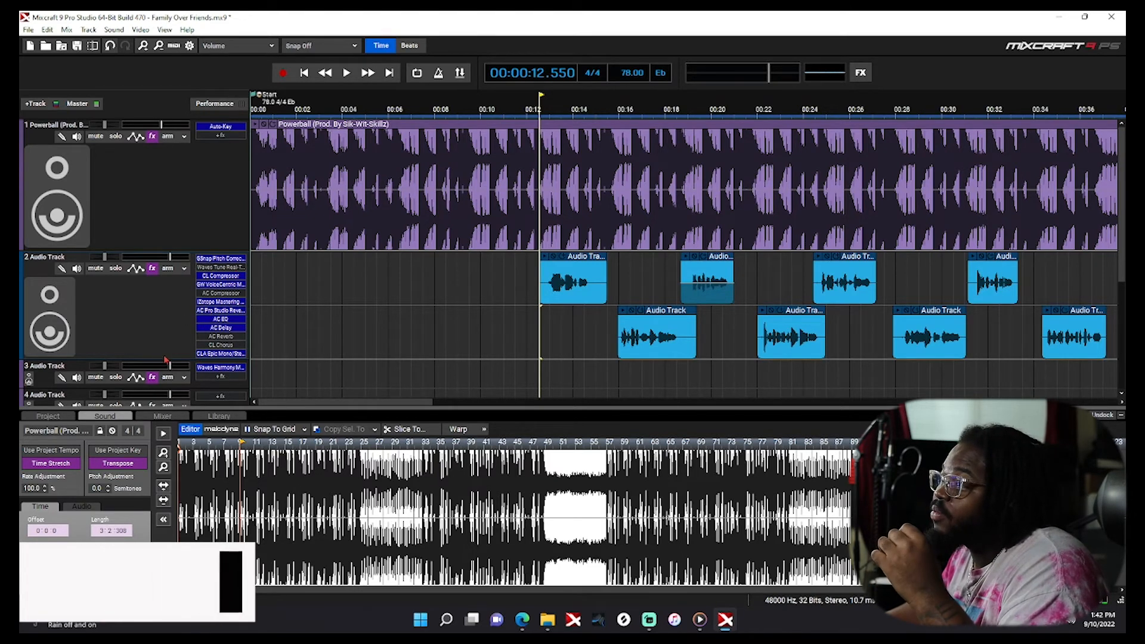
Step: Enlarge track 2, duplicate GSnap in its effects chain and play the vocals through both instances
drag(162, 358, 162, 368)
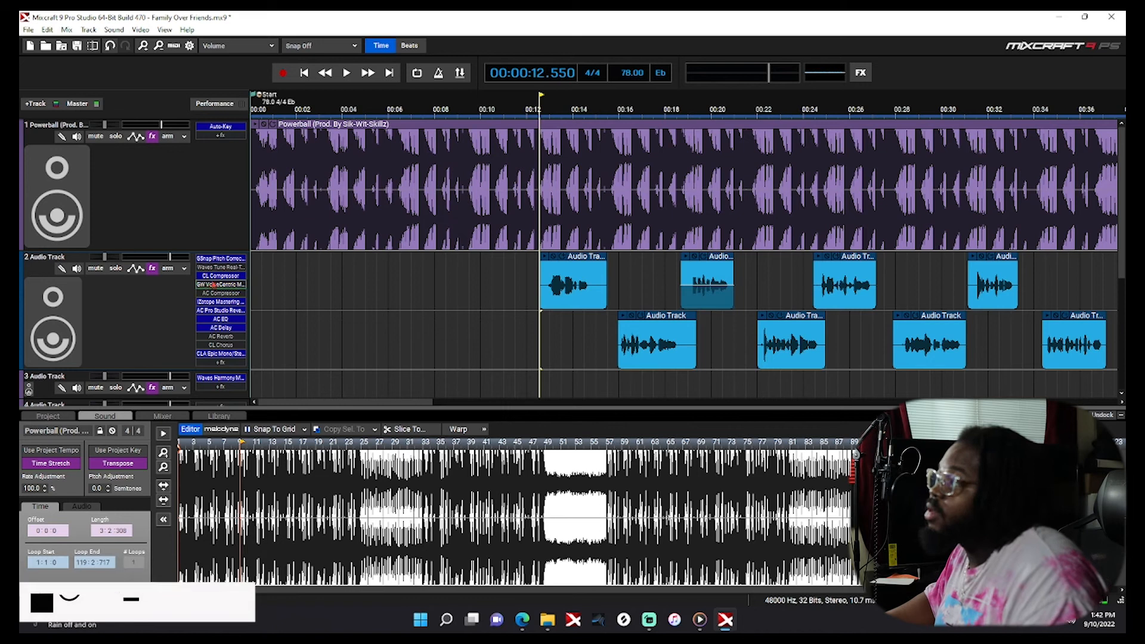
drag(221, 260, 220, 269)
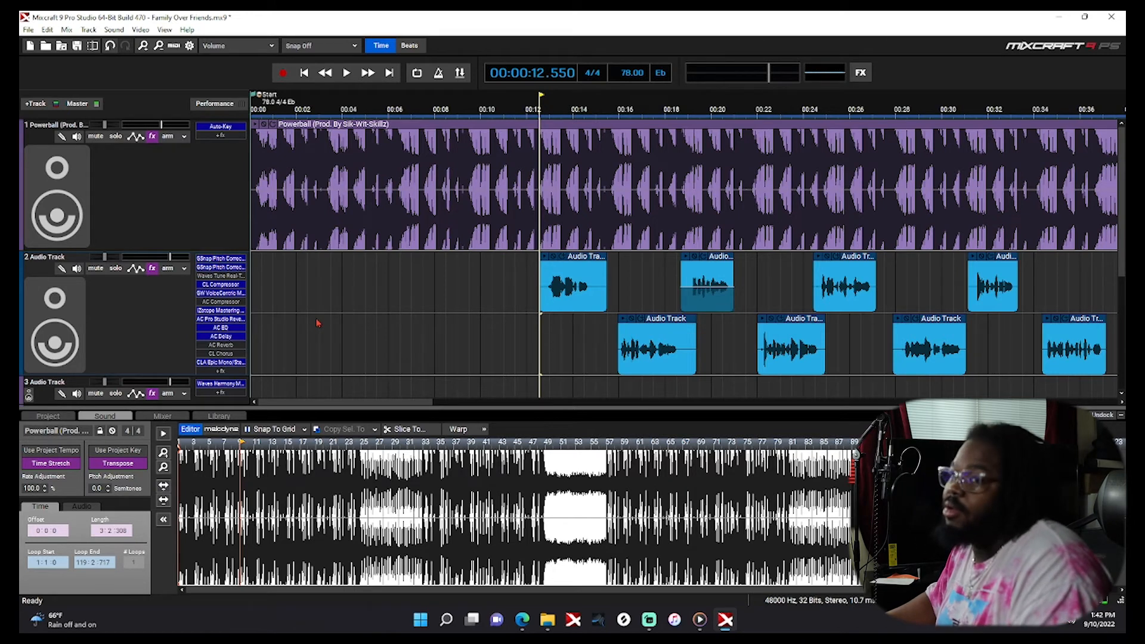
key(space)
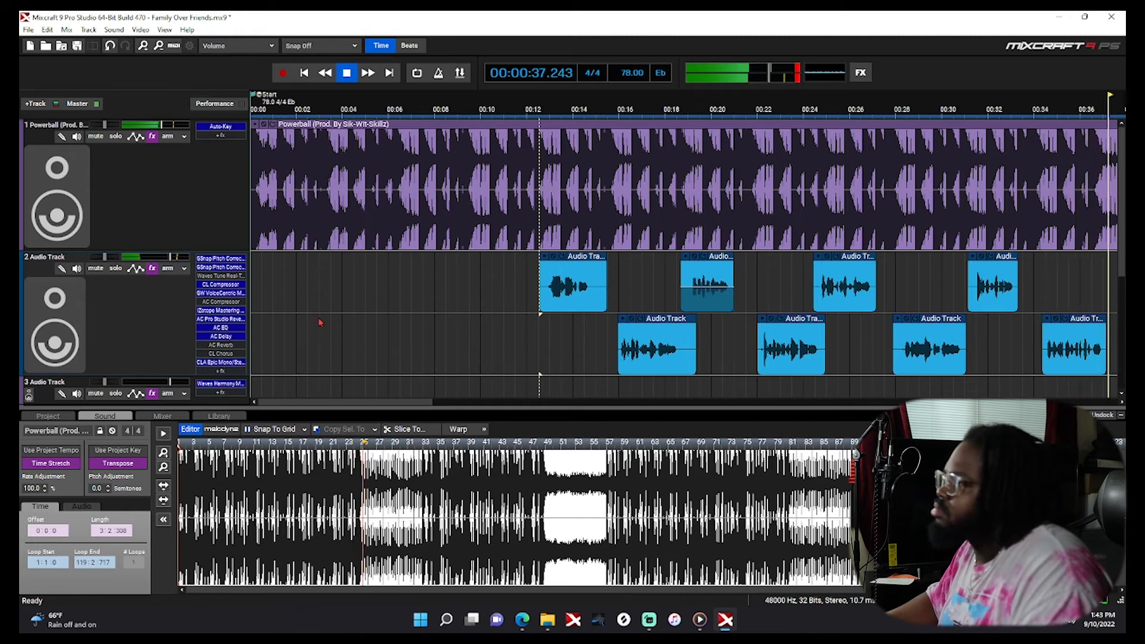
key(space)
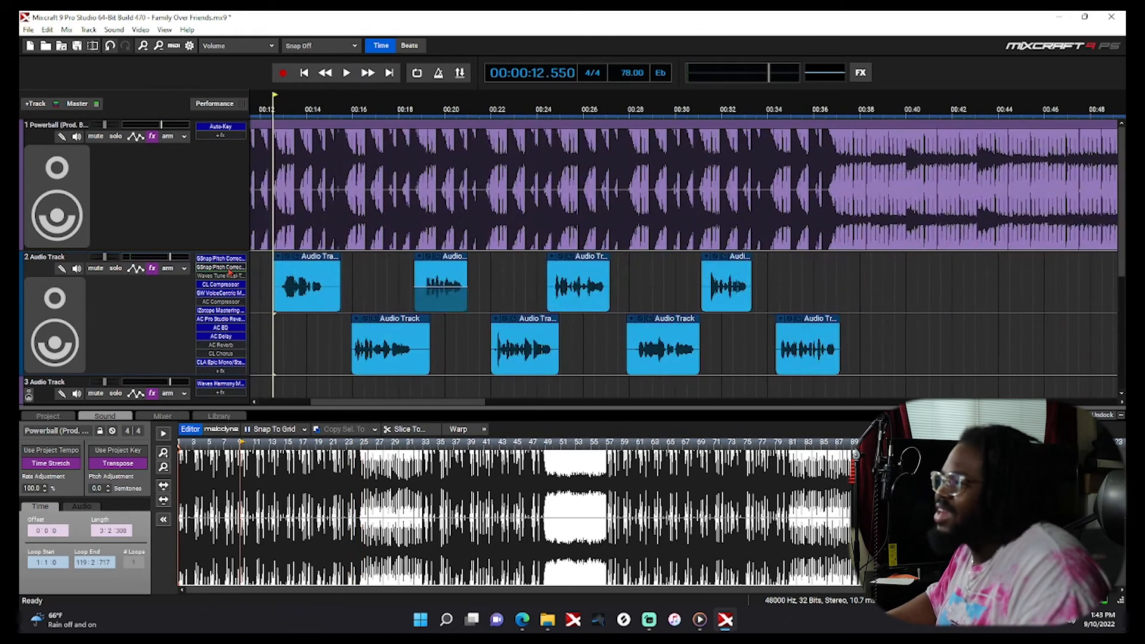
Step: Disable the second GSnap instance in track 2's effects chain
right_click(234, 268)
click(254, 280)
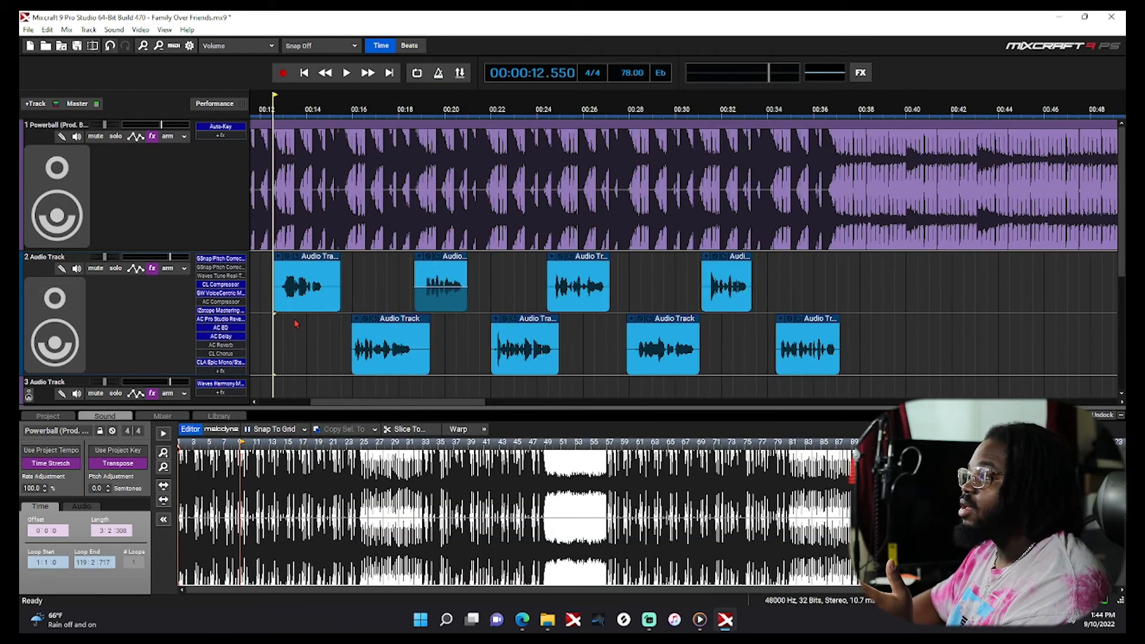
Step: Open the first GSnap and Waves Tune Real-Time on track 2 side by side and view GSnap's root notes
click(227, 260)
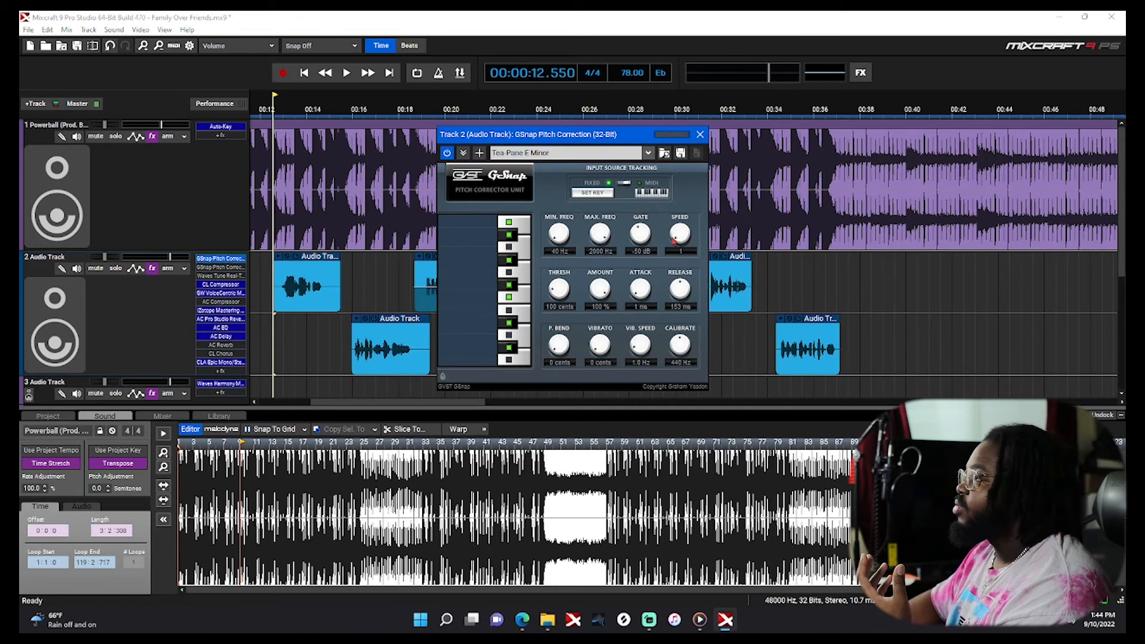
click(221, 276)
drag(531, 134, 380, 140)
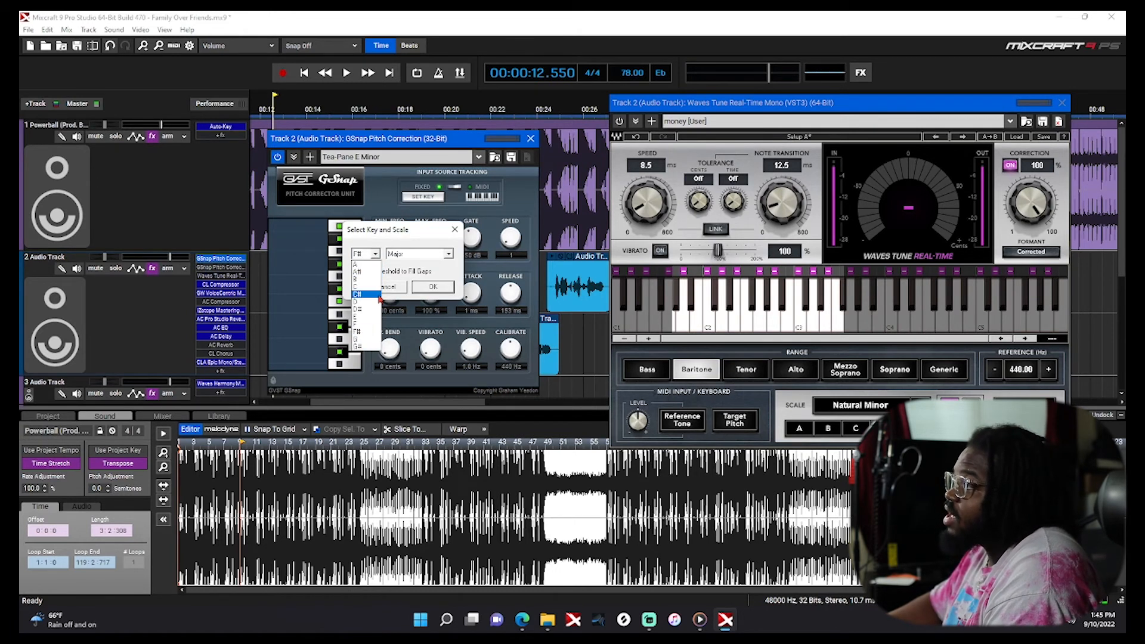
click(467, 271)
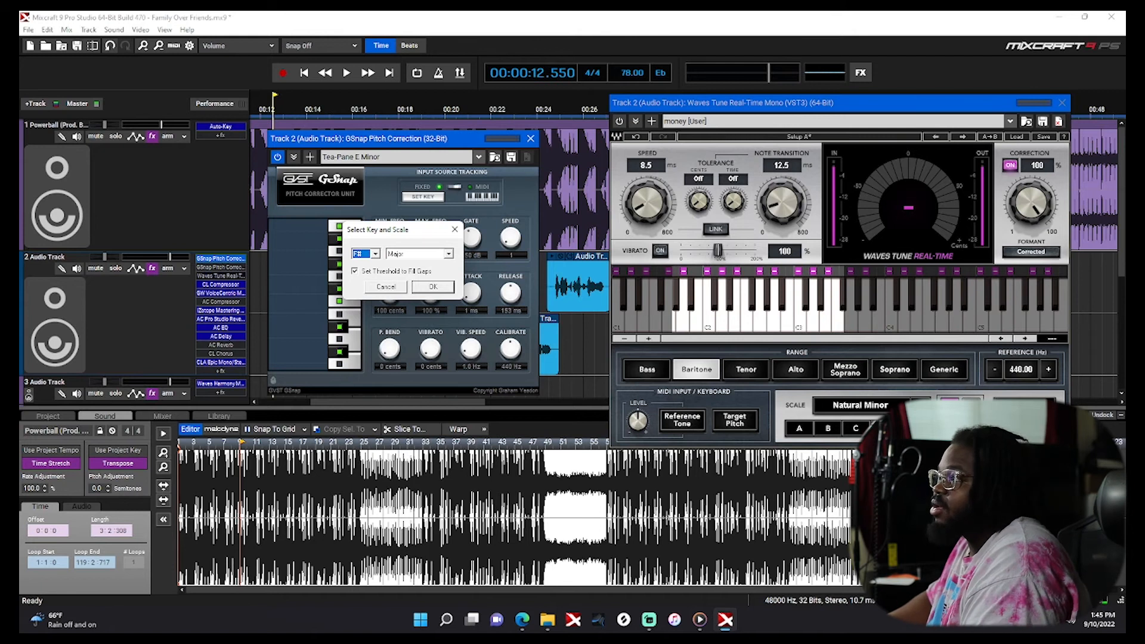
Step: Set GSnap's root note to D# and its scale to Minor, and apply the key
click(375, 255)
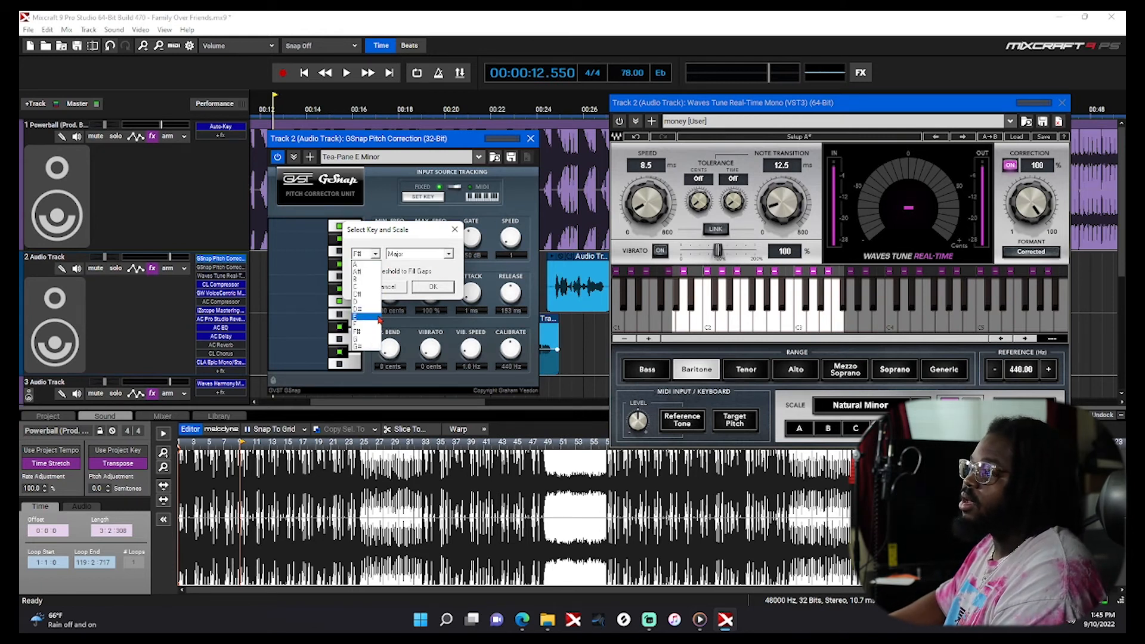
click(376, 310)
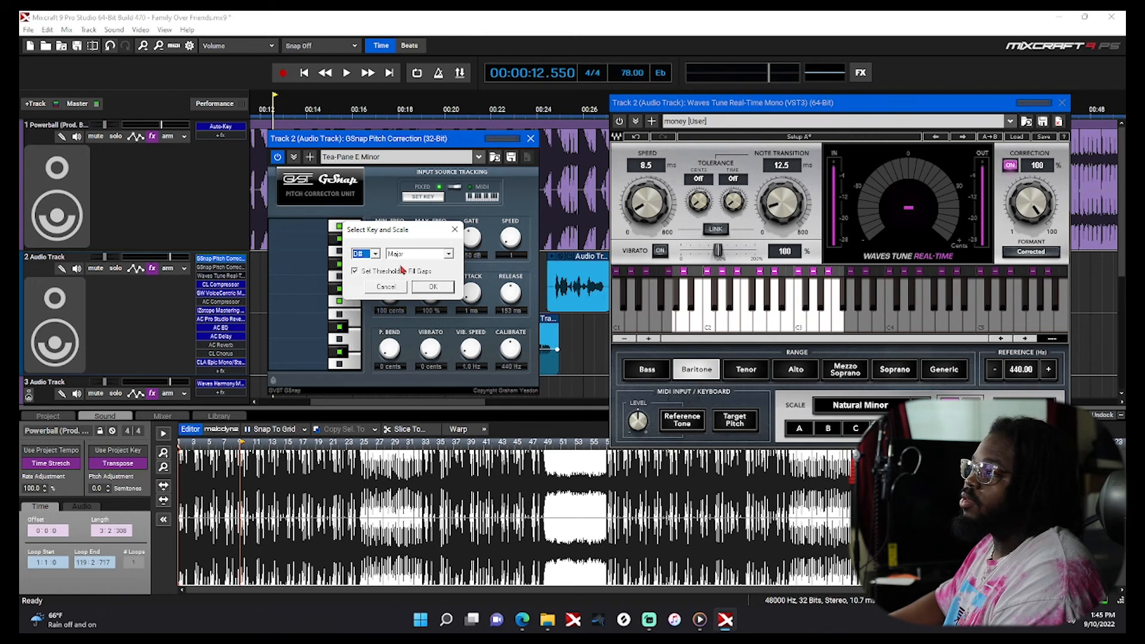
click(417, 254)
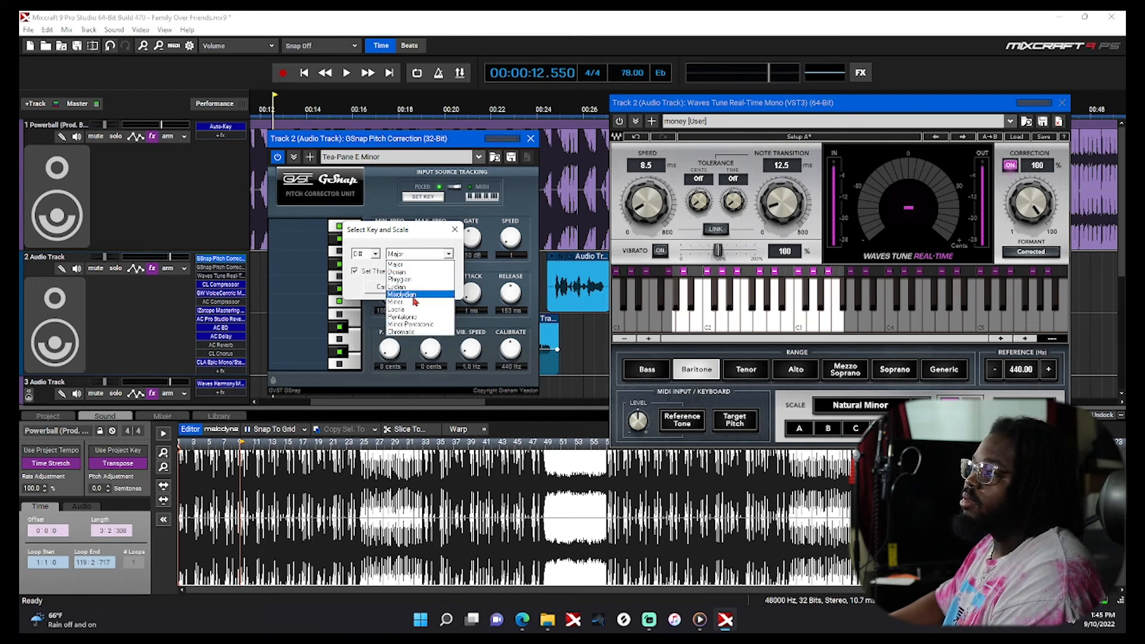
click(412, 303)
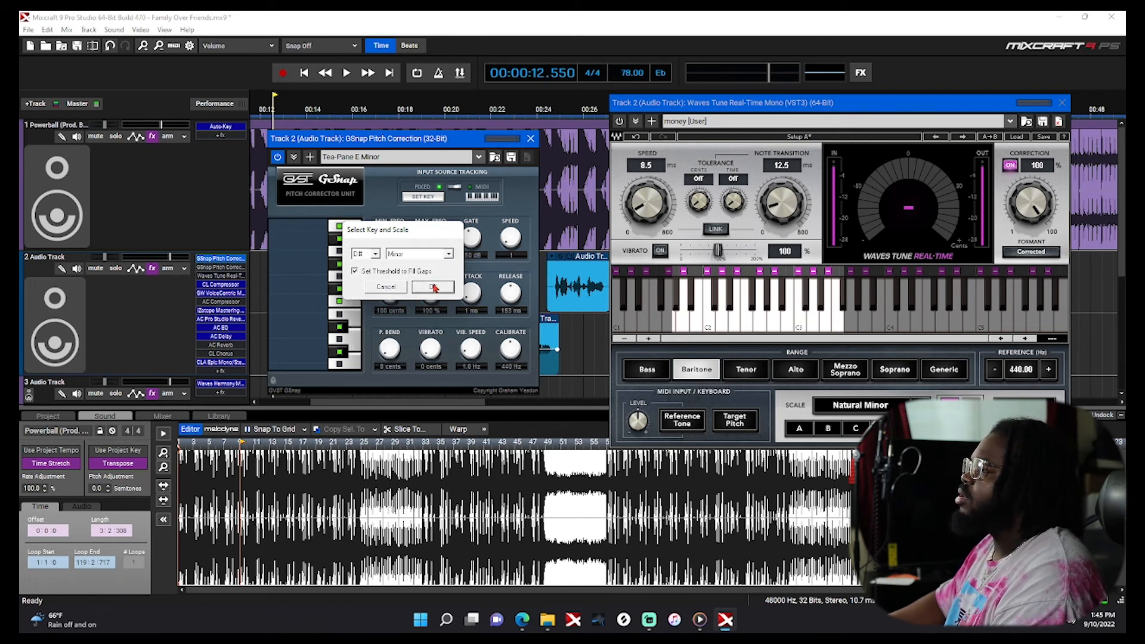
click(433, 287)
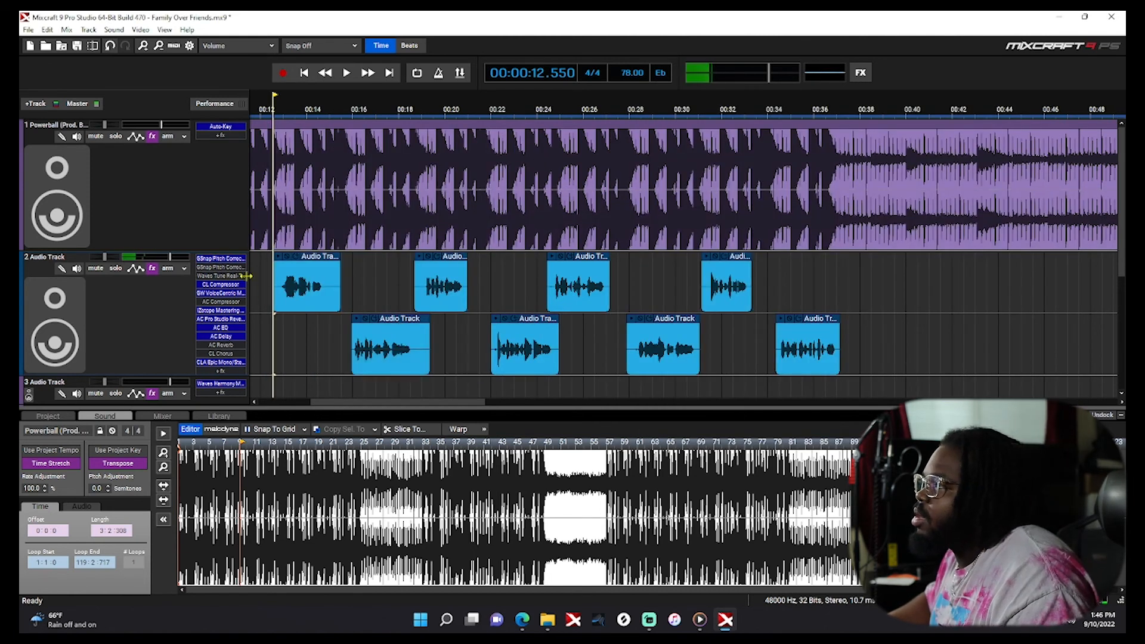
Step: Bypass the first GSnap in track 2's effects chain and activate Waves Tune Real-Time instead
right_click(231, 263)
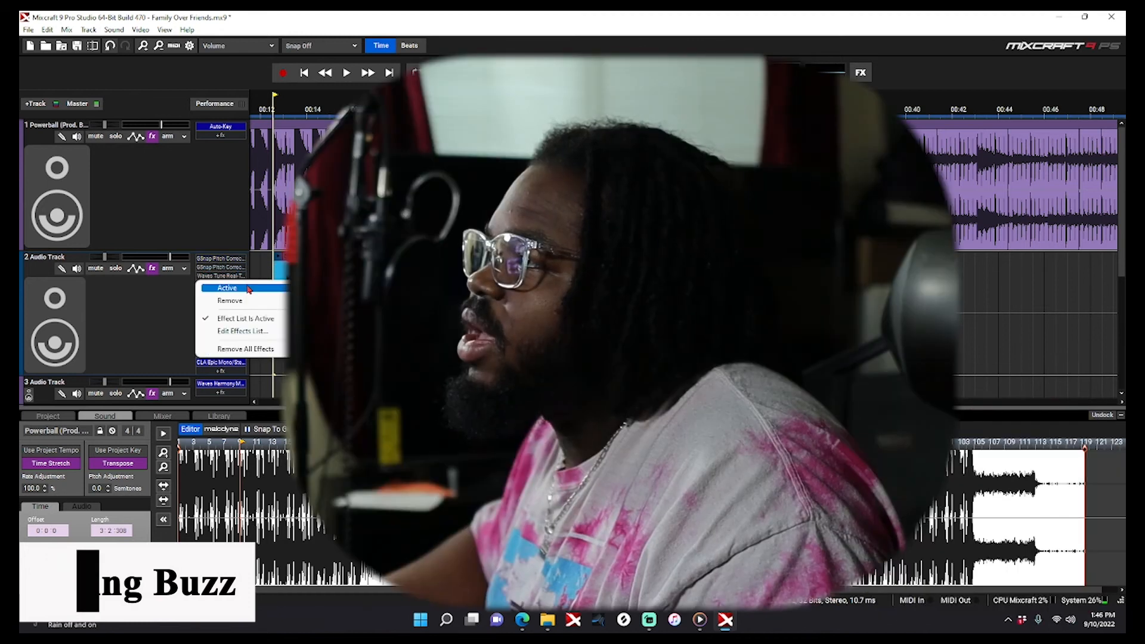
click(248, 291)
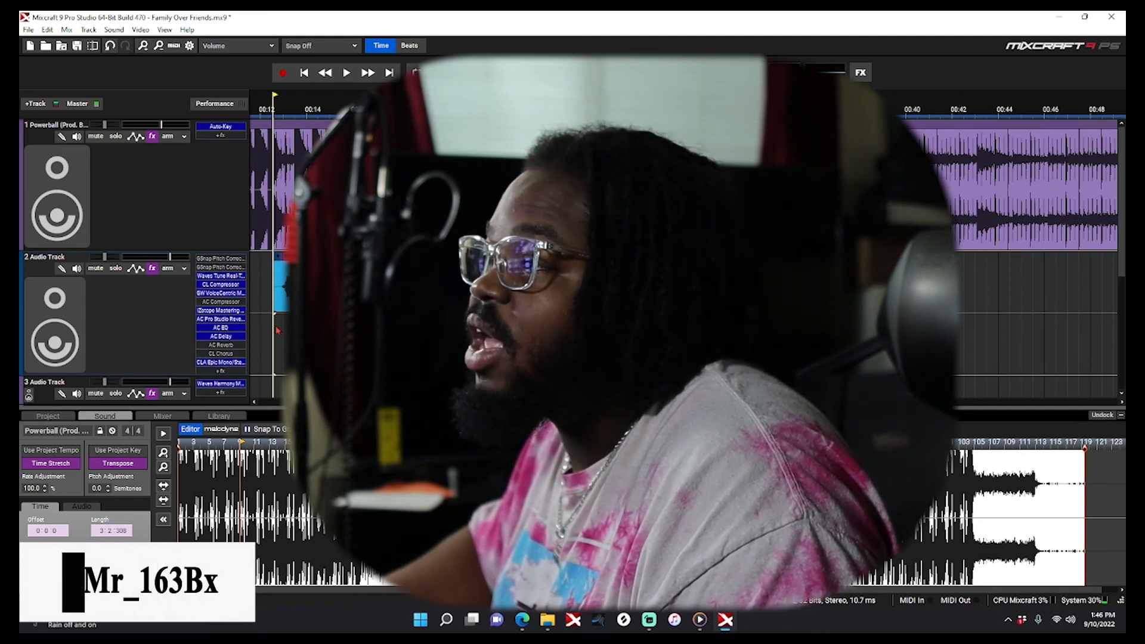
Step: Reactivate the first GSnap in track 2's effects chain and bypass Waves Tune Real-Time
right_click(221, 265)
click(225, 272)
right_click(223, 278)
click(236, 292)
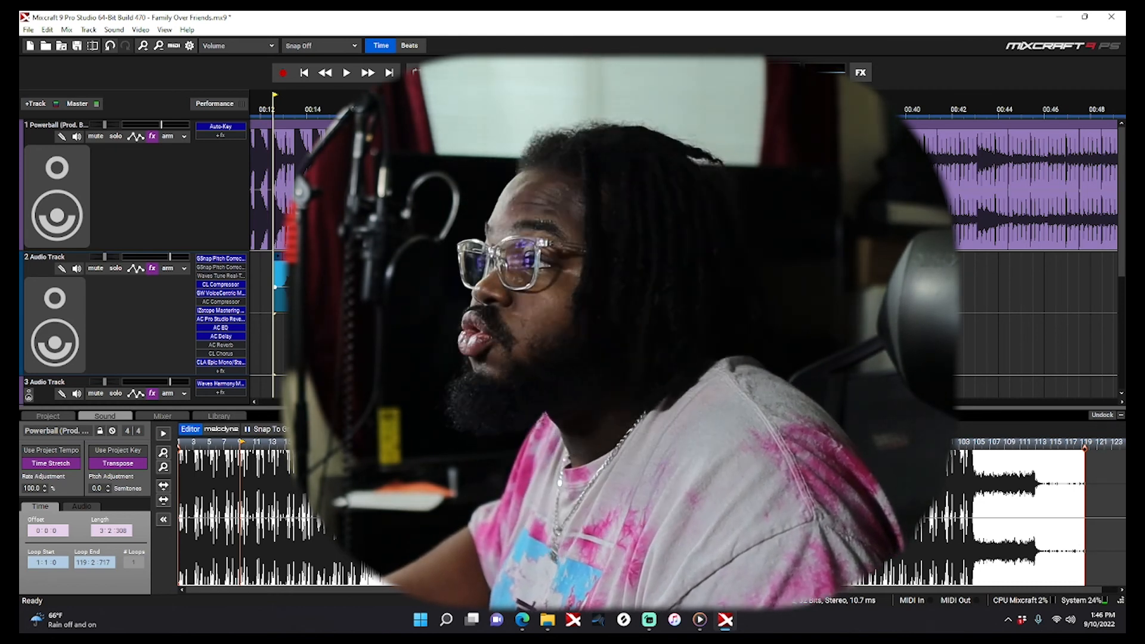
Step: Play the vocals through the first GSnap on track 2 and view its plug-in window
key(space)
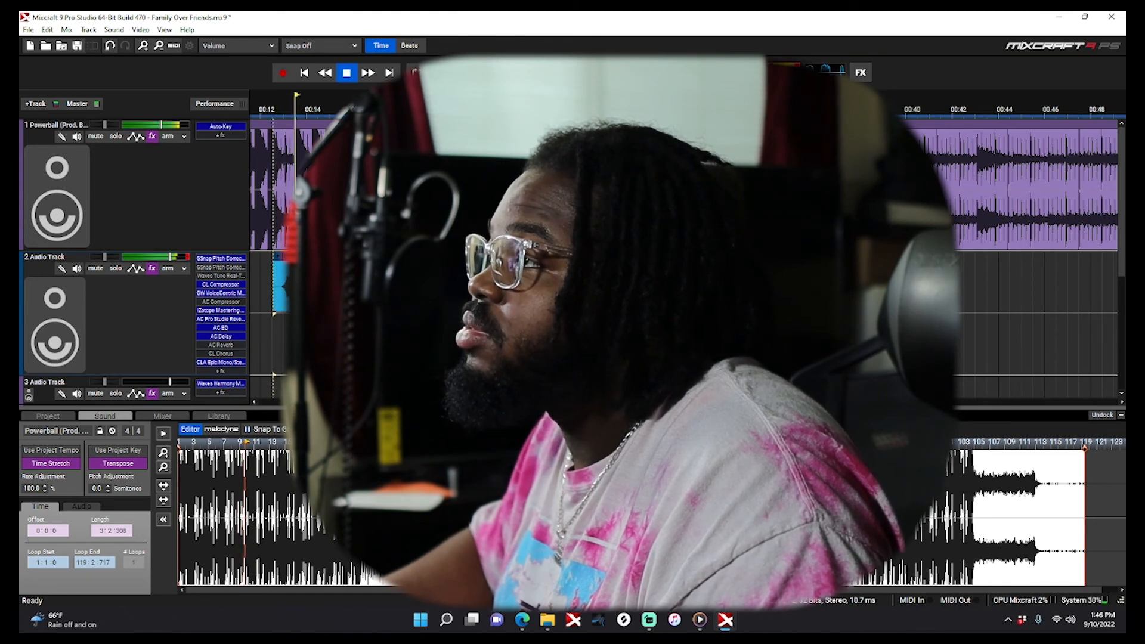
click(231, 260)
key(space)
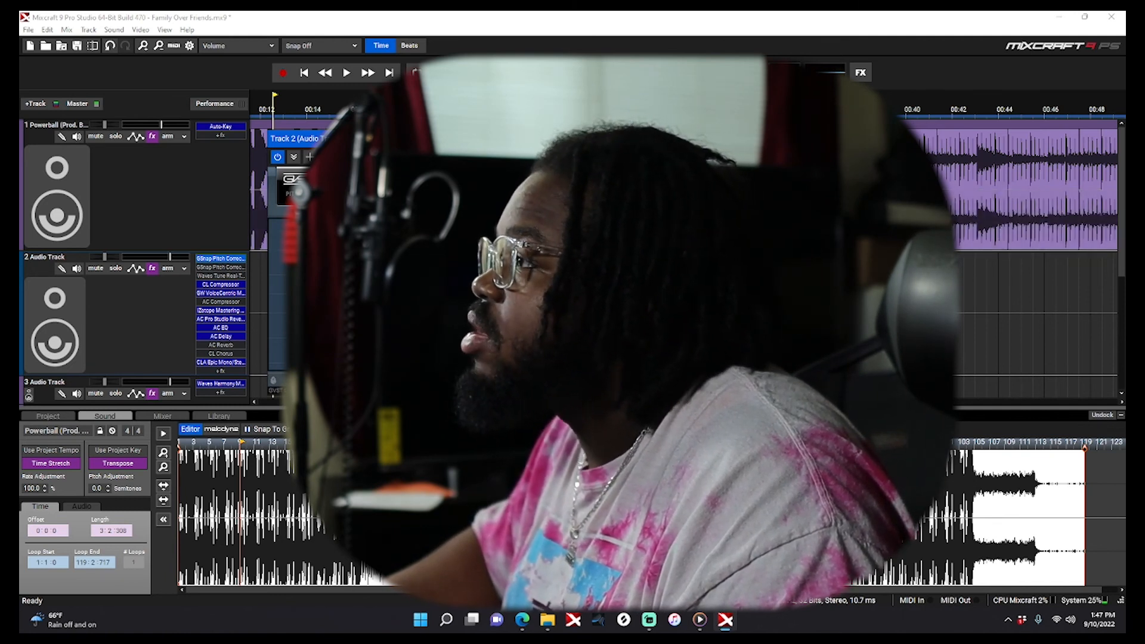
click(611, 138)
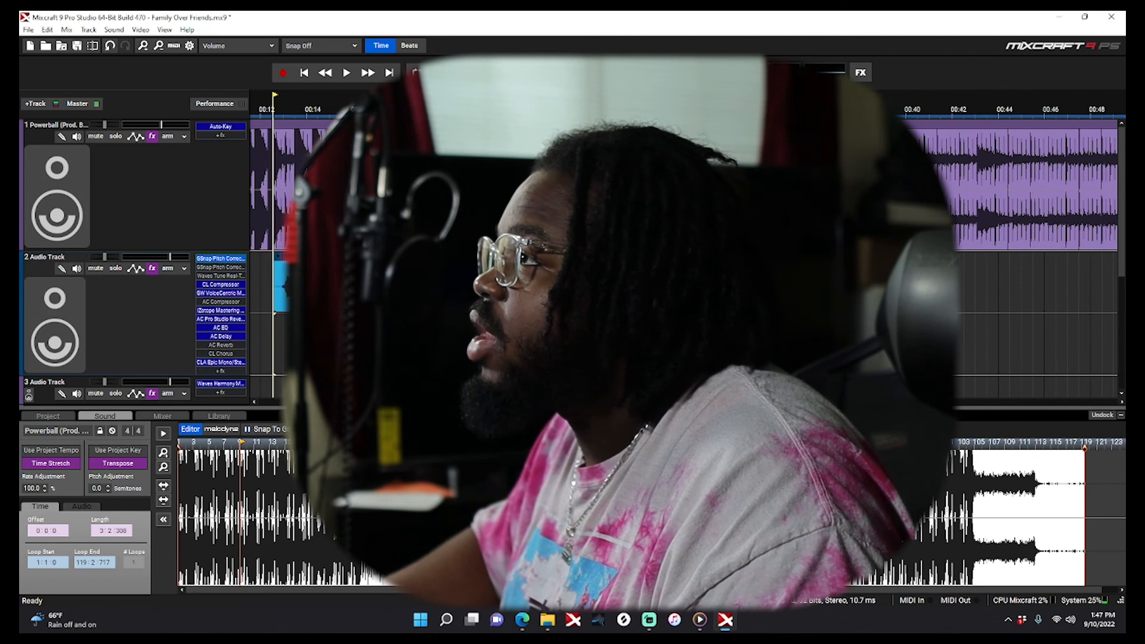
Step: Open Waves Harmony on track 3 and view its available session keys without changing the key
click(220, 384)
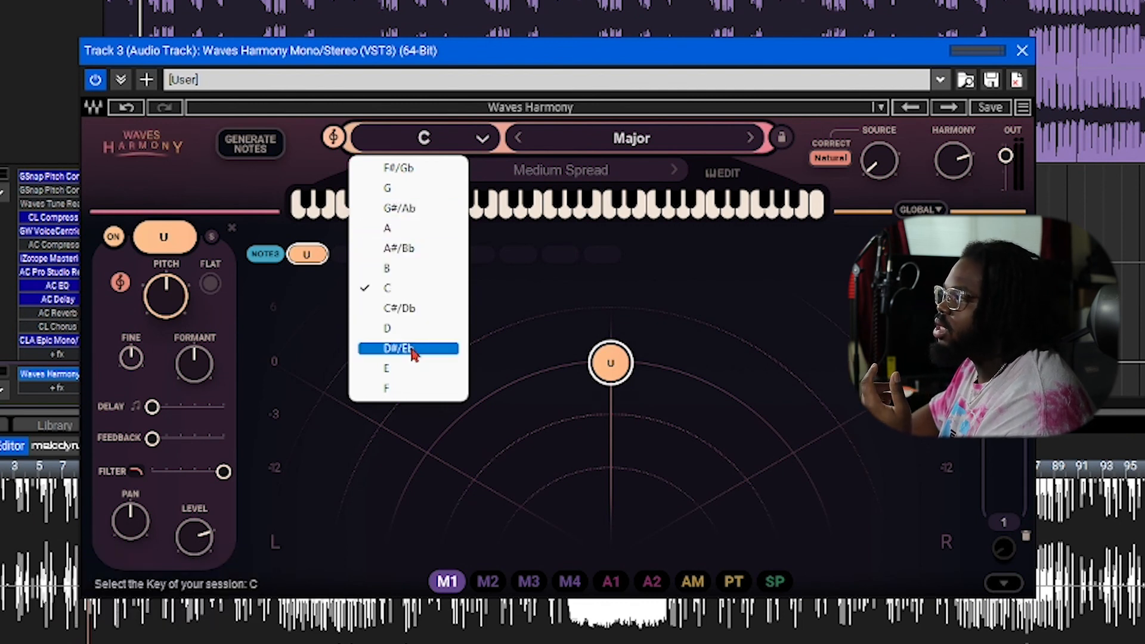
click(792, 172)
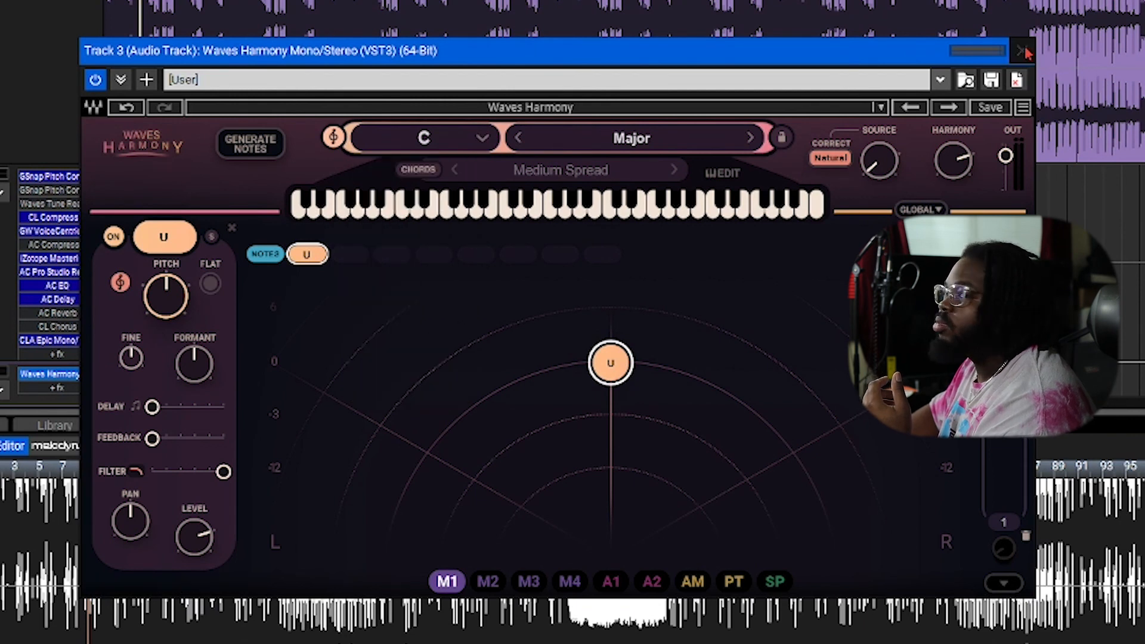
click(1025, 54)
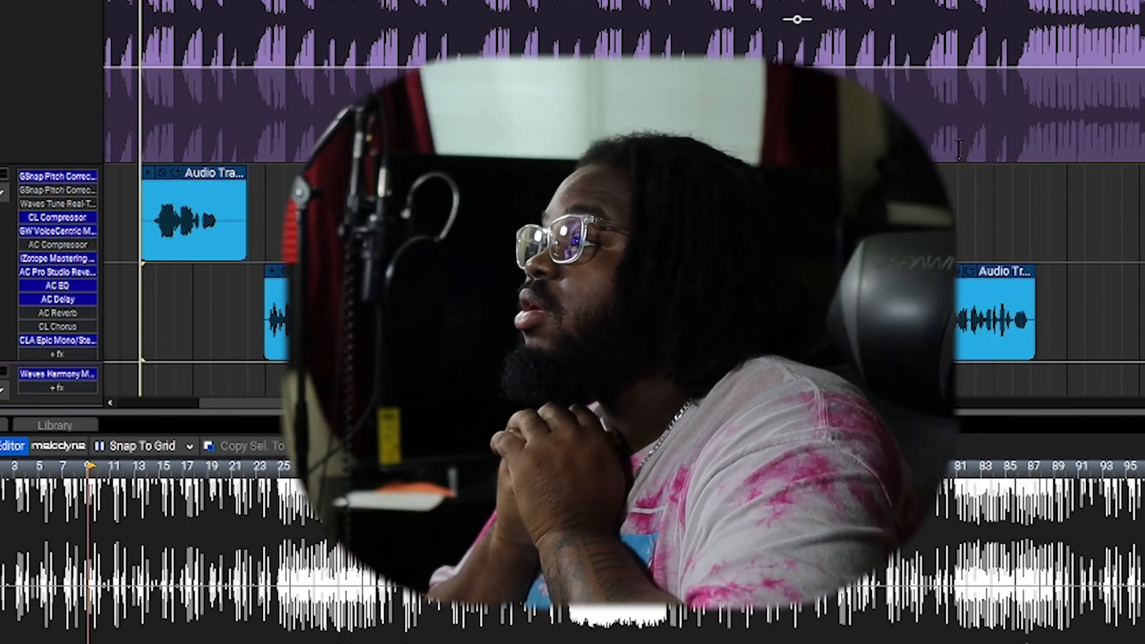